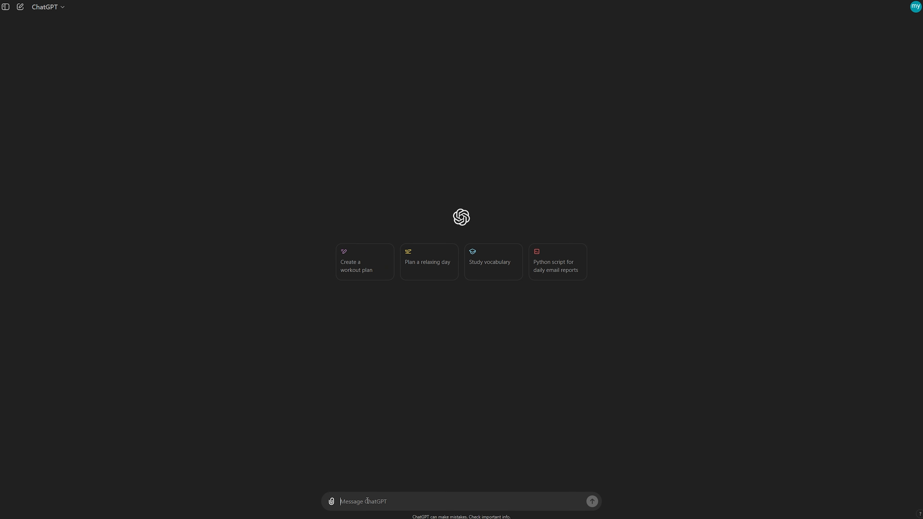
# Step: Ask ChatGPT for a one-minute motivational video script about a girl stuck at sea, plus Leonardo AI image prompts for every scene
pyautogui.write('Generate an engaging video script on the topic of motivational quotes or life lessons . Keep it simple and easily understandable. aim for a duration of around 1 minute. I will be using a Girl stuck at sea who finds an island and is eventually rescued to represent the visuals')
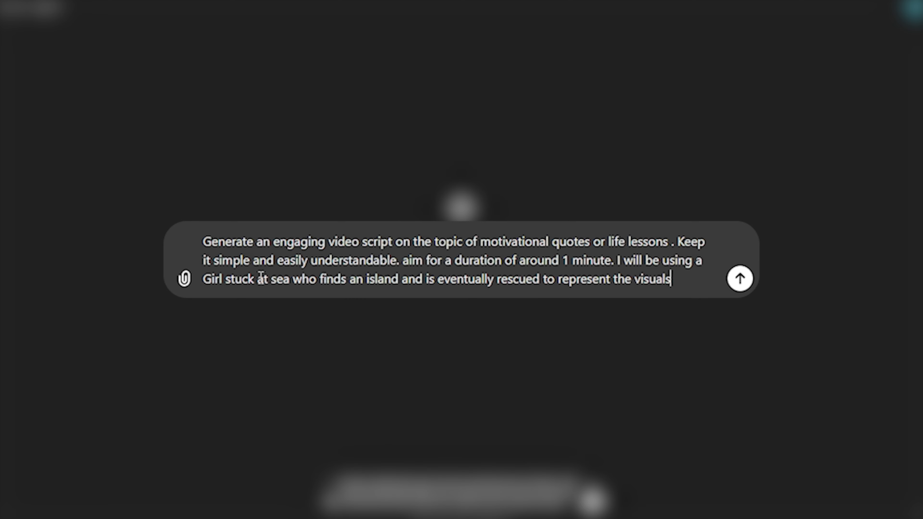
pyautogui.press('Return')
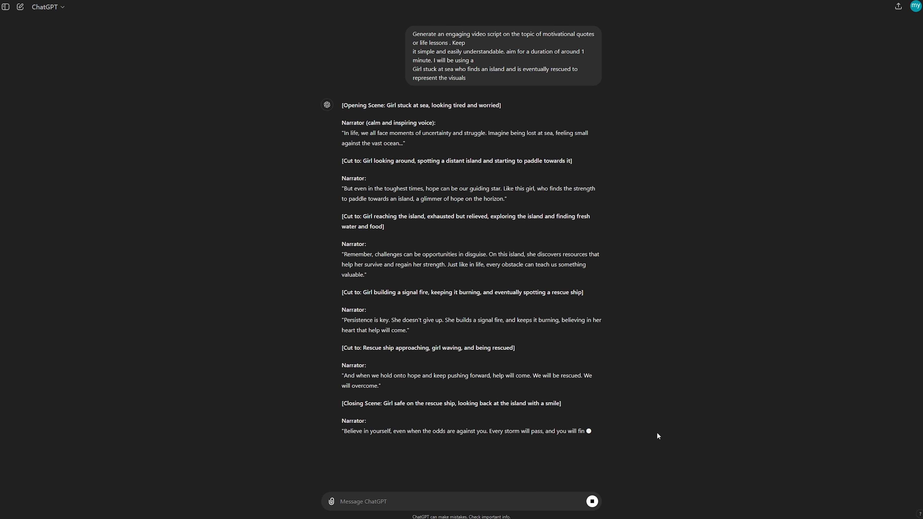
pyautogui.write('Now generate image prompts for every scene that i can use in Leonardo ai to generate images')
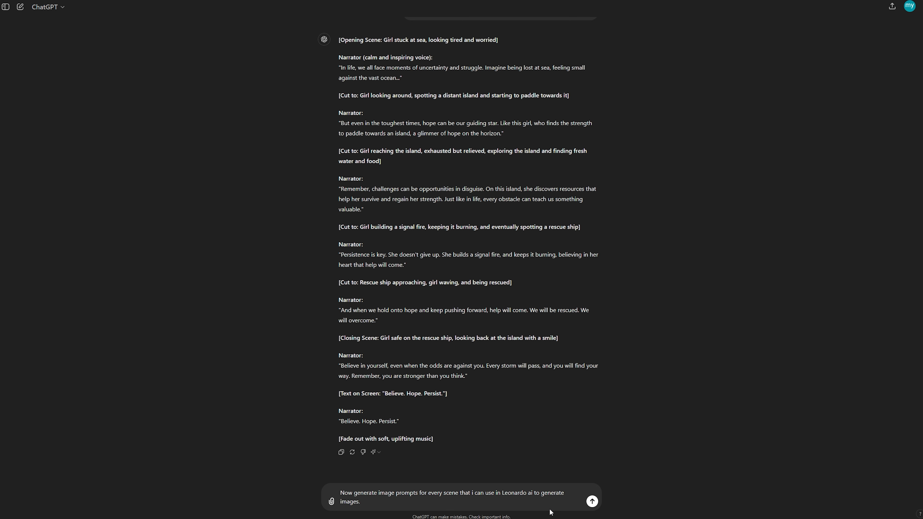
pyautogui.click(591, 502)
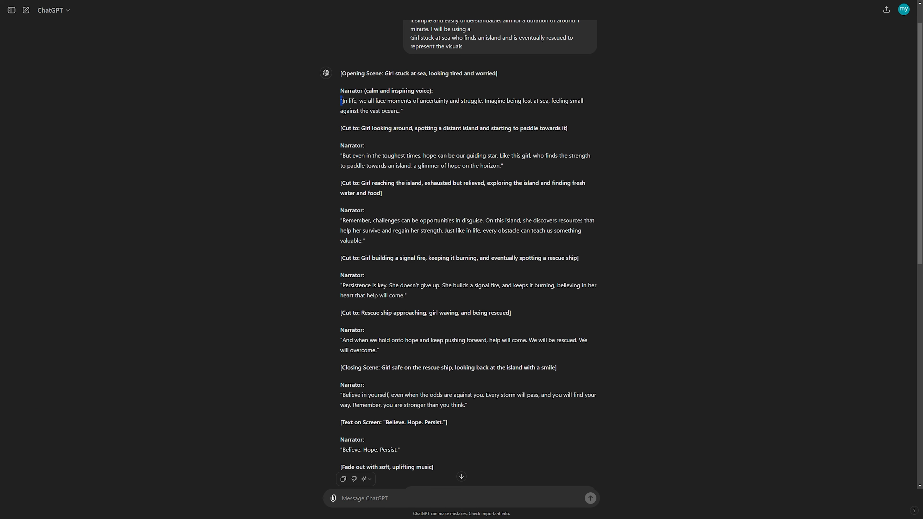
# Step: Copy the opening scene's narration from the ChatGPT script into the ElevenLabs text-to-speech box
pyautogui.moveTo(342, 101); pyautogui.dragTo(402, 111)
pyautogui.rightClick(356, 127)
pyautogui.click(386, 135)
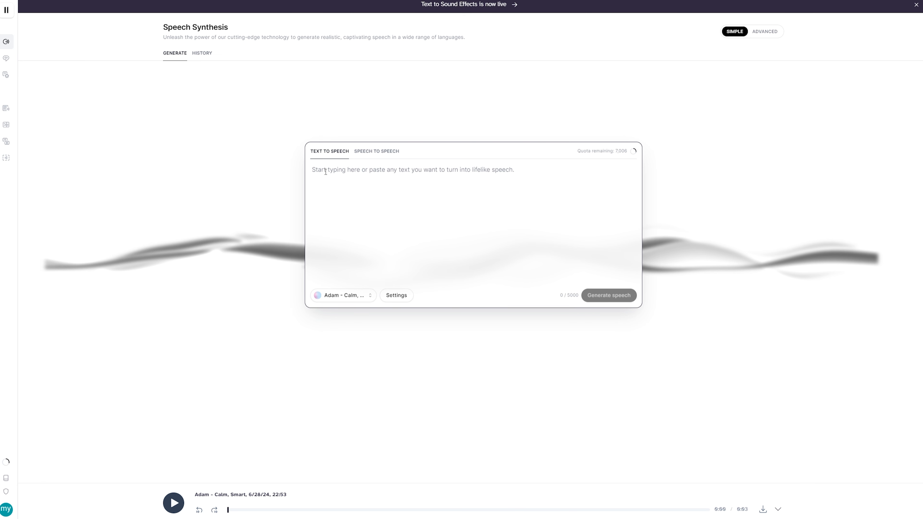
pyautogui.hotkey('ctrl', 'v')
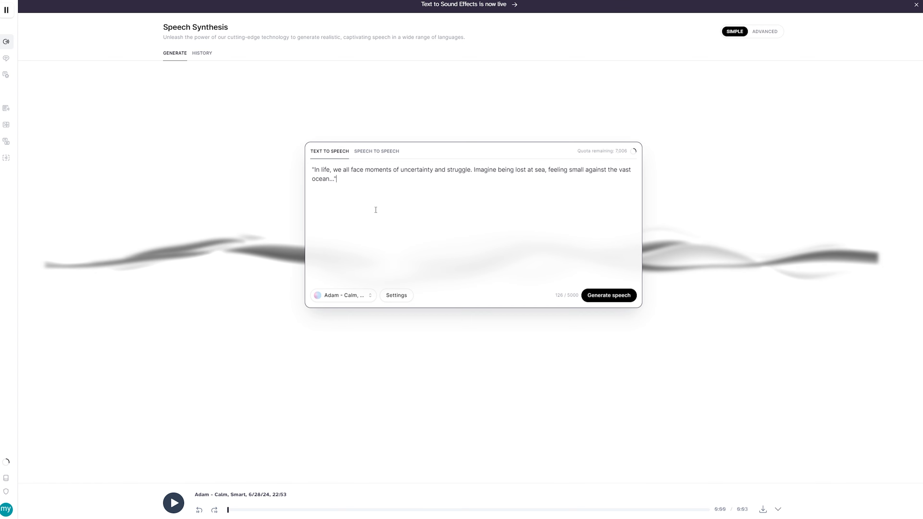
# Step: Browse the available voices, choose Adam - Calm, Smart, and generate the speech for the opening narration
pyautogui.click(342, 295)
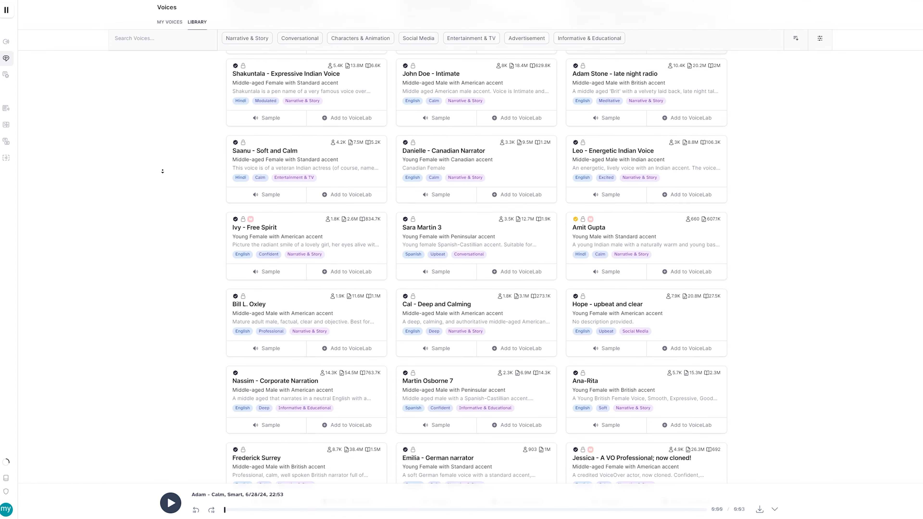
pyautogui.middleClick(162, 172)
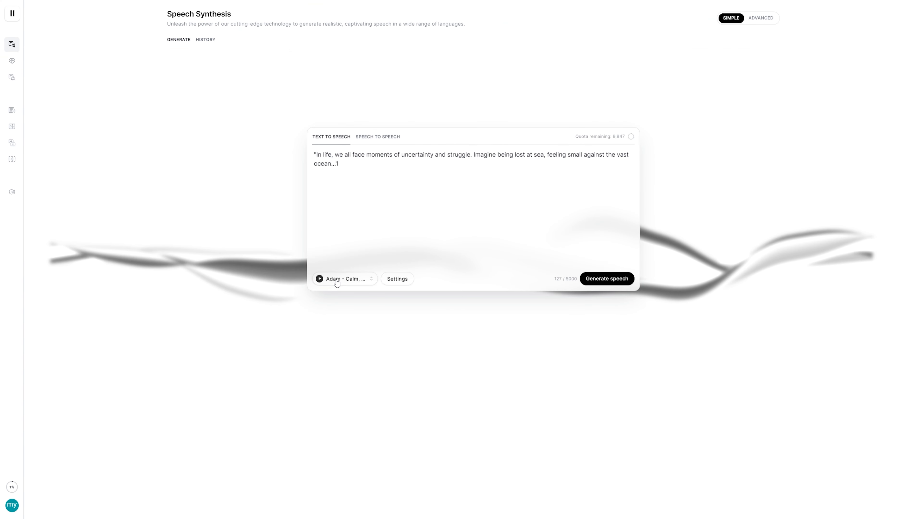
pyautogui.click(336, 281)
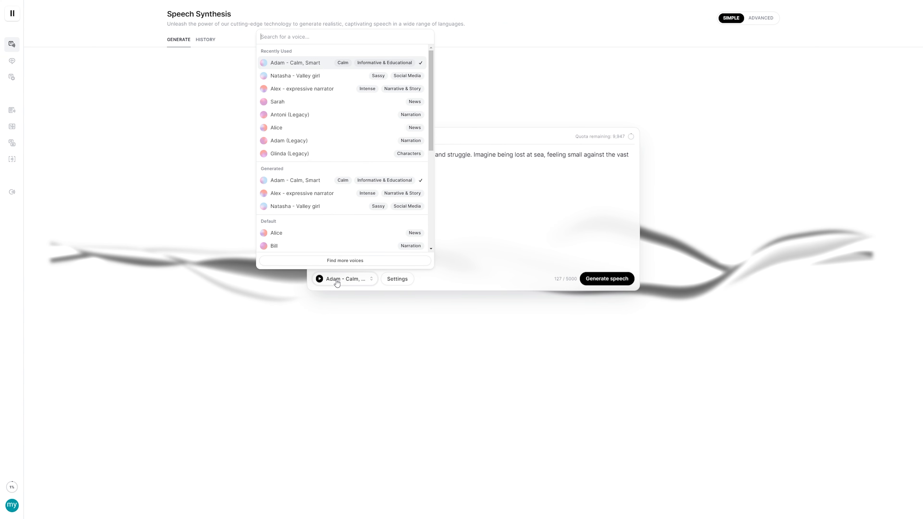
pyautogui.click(276, 64)
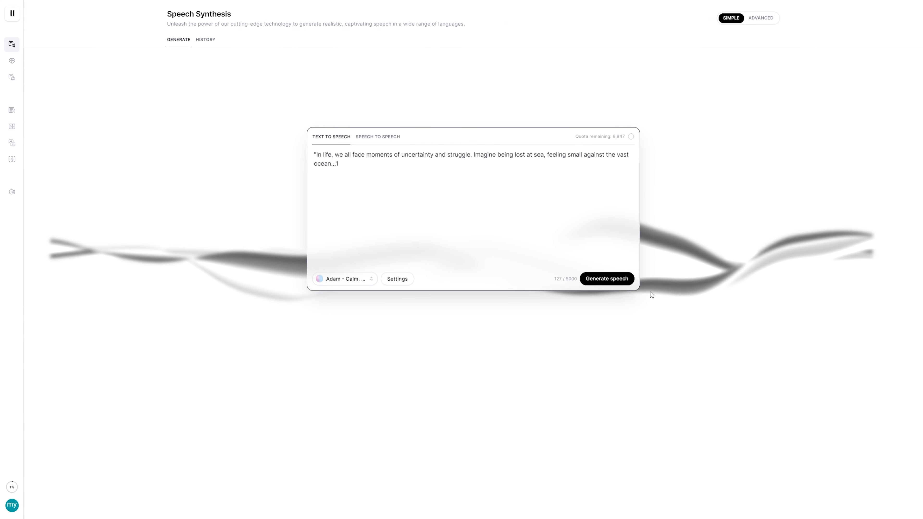
pyautogui.click(602, 279)
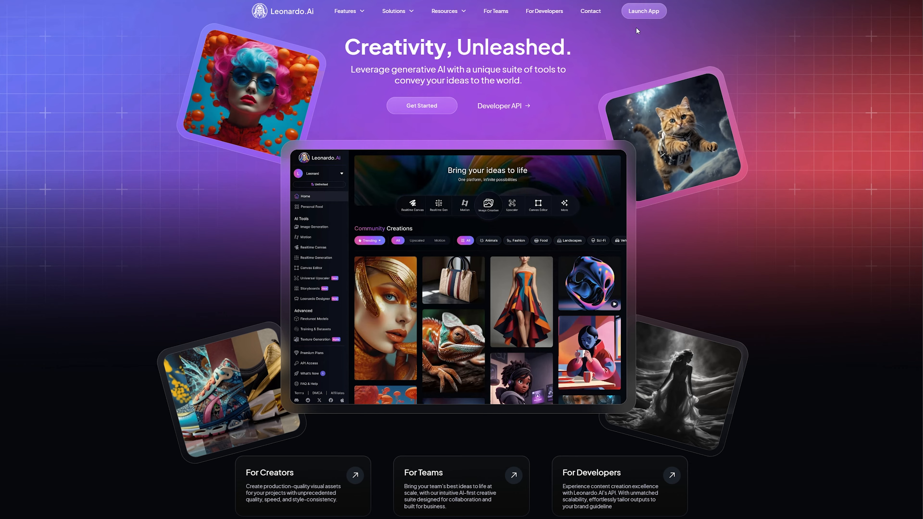
# Step: Launch Leonardo.Ai, open its image generation tool and select the Leonardo Anime XL model
pyautogui.click(644, 11)
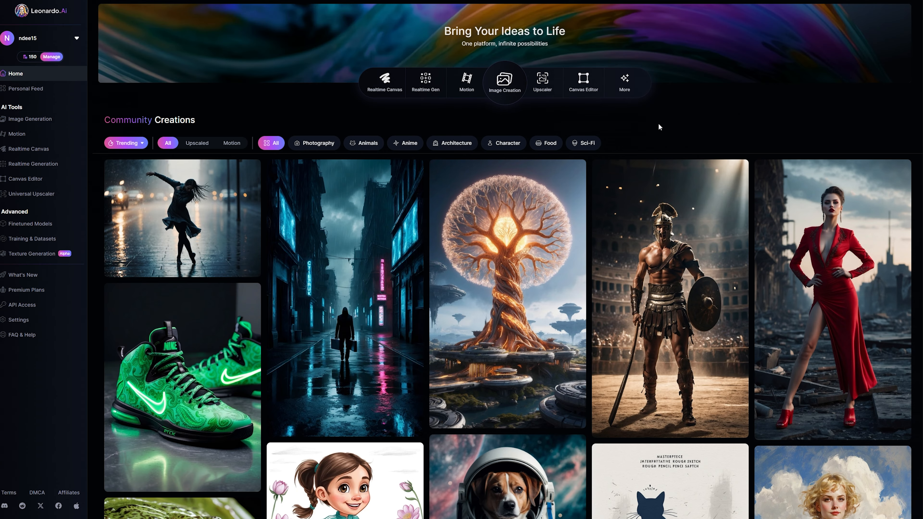
pyautogui.click(54, 120)
pyautogui.click(145, 69)
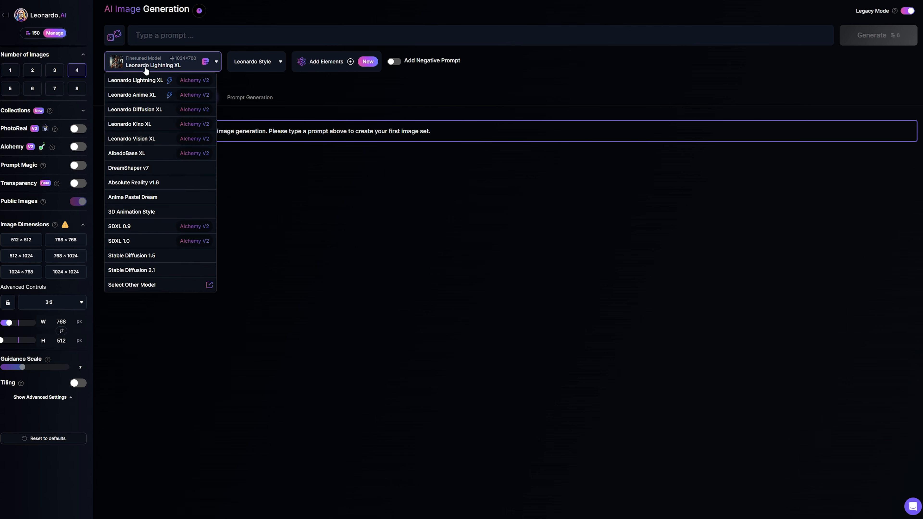
pyautogui.click(144, 95)
# Step: Generate four 9:16 images at 576 × 1024 from the prompt of a young girl in a small boat, and open the first result
pyautogui.click(155, 36)
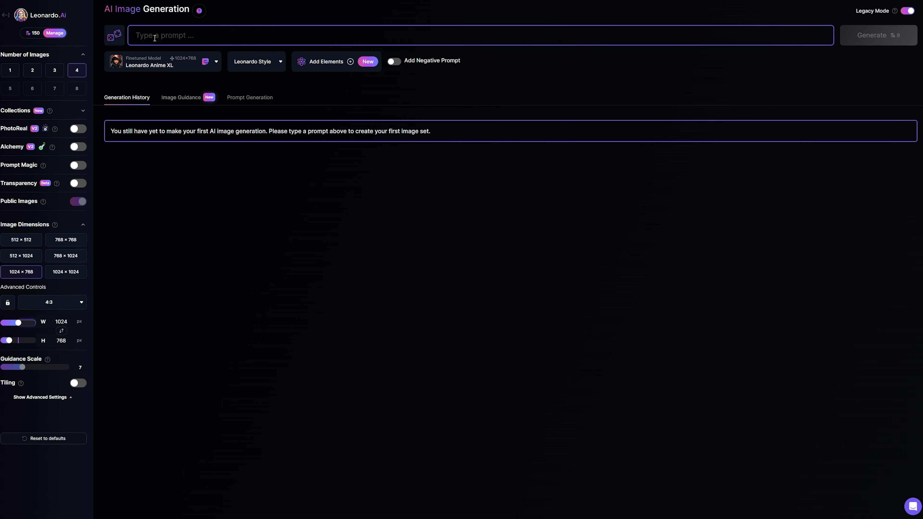
pyautogui.hotkey('ctrl', 'v')
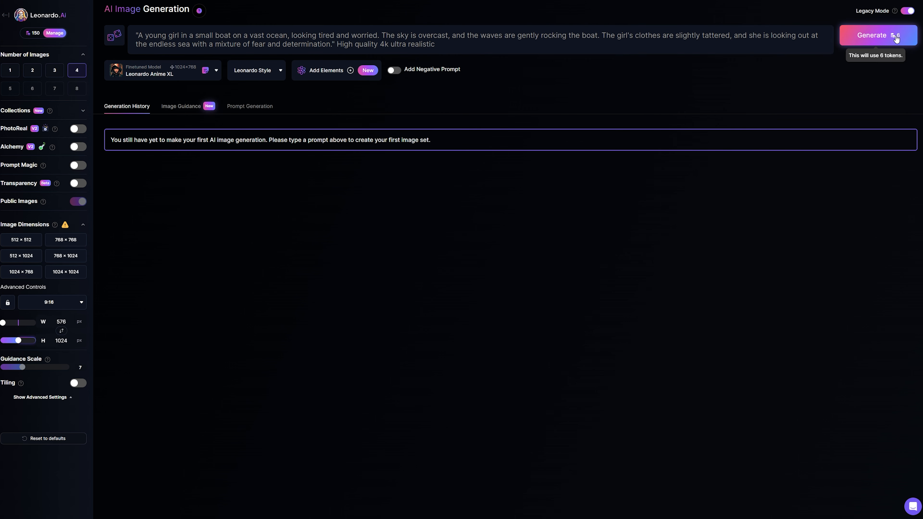
pyautogui.click(895, 39)
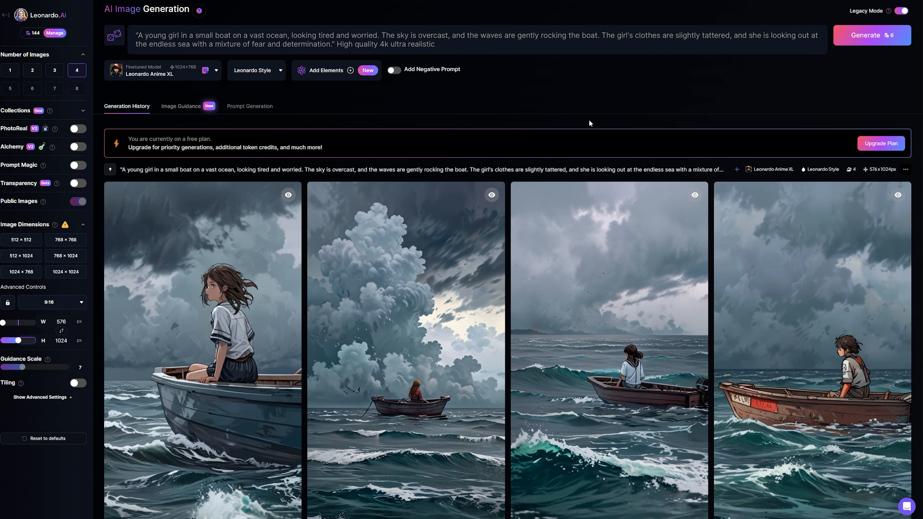
pyautogui.scroll(-1, 591, 105)
pyautogui.click(243, 336)
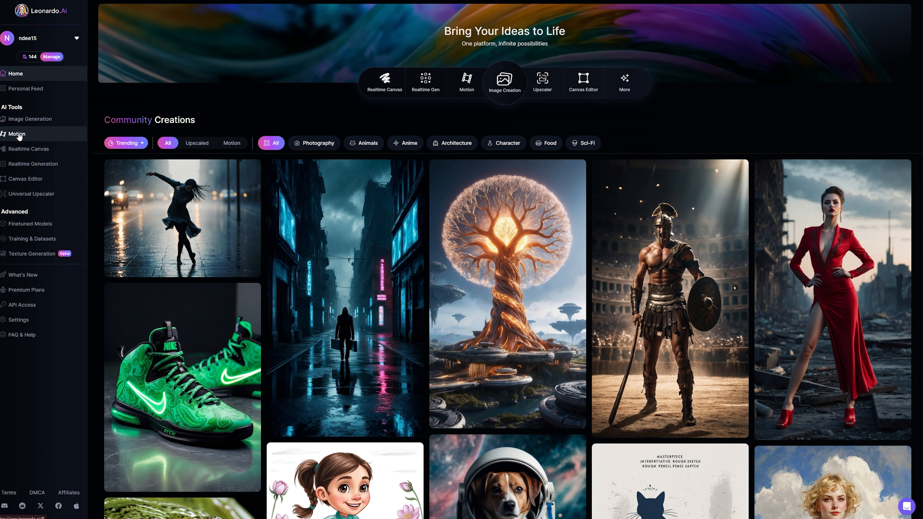
# Step: Set the first generated image of the girl in the boat as the input image for Leonardo's Motion tool
pyautogui.click(42, 143)
pyautogui.click(467, 210)
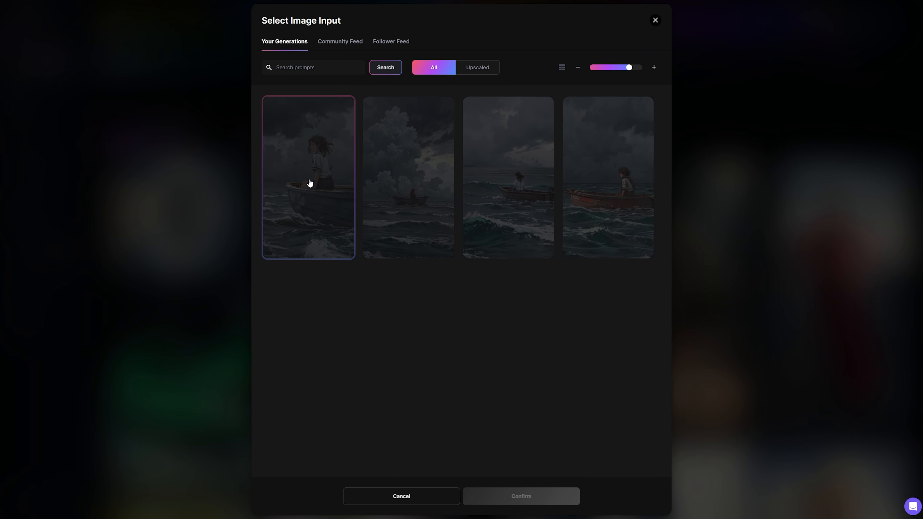
pyautogui.click(309, 183)
pyautogui.click(526, 497)
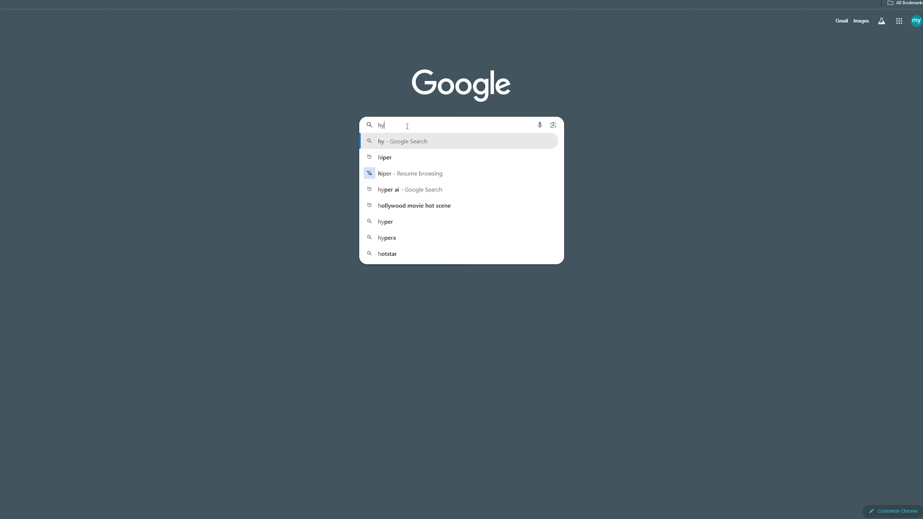
# Step: Find Haiper through a web search for "hyper ai" and start a creation with the Animate Your Image template
pyautogui.write('per ai')
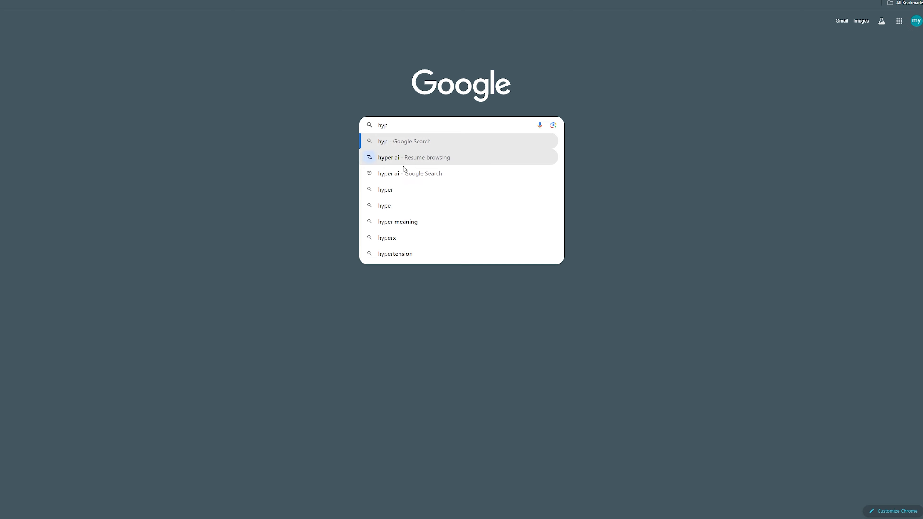
pyautogui.click(404, 168)
pyautogui.click(107, 120)
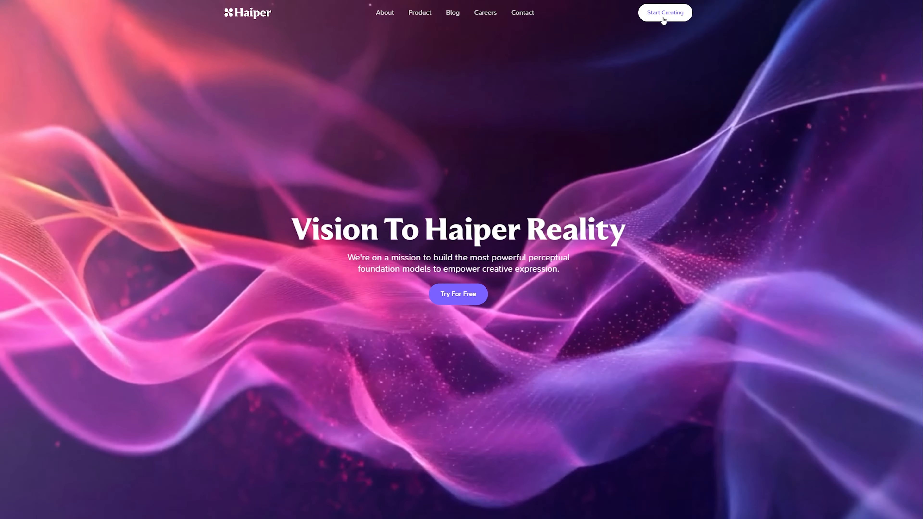
pyautogui.click(663, 12)
pyautogui.click(195, 115)
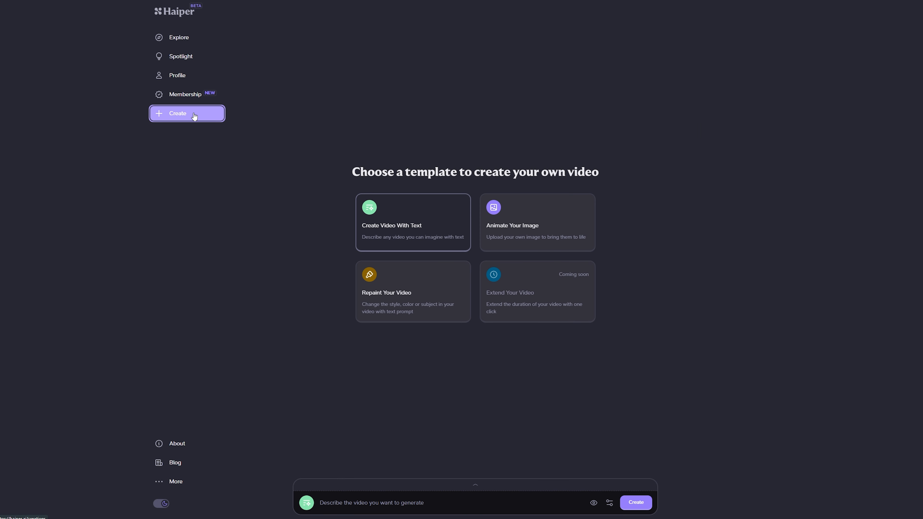
pyautogui.click(518, 230)
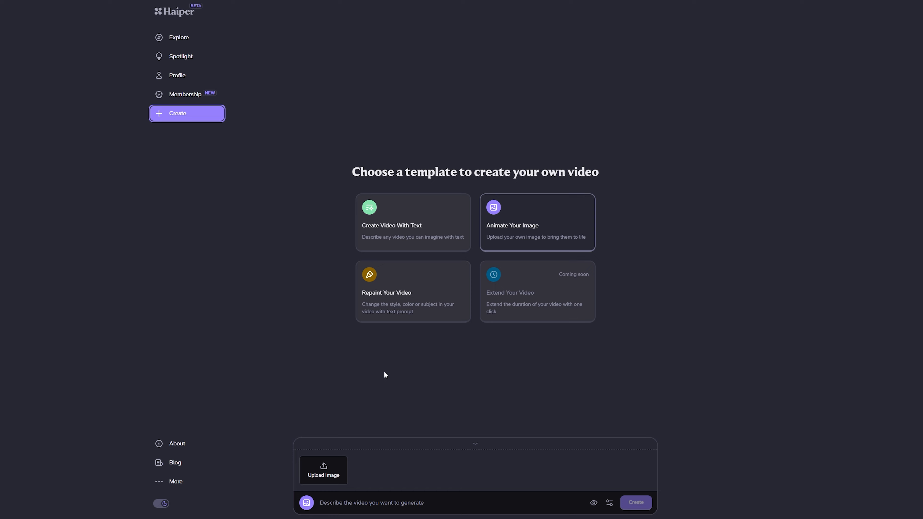
# Step: Find the image of the girl in the boat in the local project folders and upload it to Haiper
pyautogui.click(323, 471)
pyautogui.click(27, 209)
pyautogui.doubleClick(313, 160)
pyautogui.doubleClick(106, 125)
pyautogui.doubleClick(109, 146)
pyautogui.hotkey('alt', 'Left')
pyautogui.hotkey('alt', 'Left')
pyautogui.doubleClick(86, 124)
pyautogui.doubleClick(87, 170)
pyautogui.doubleClick(85, 56)
pyautogui.doubleClick(82, 69)
pyautogui.click(81, 71)
pyautogui.click(276, 257)
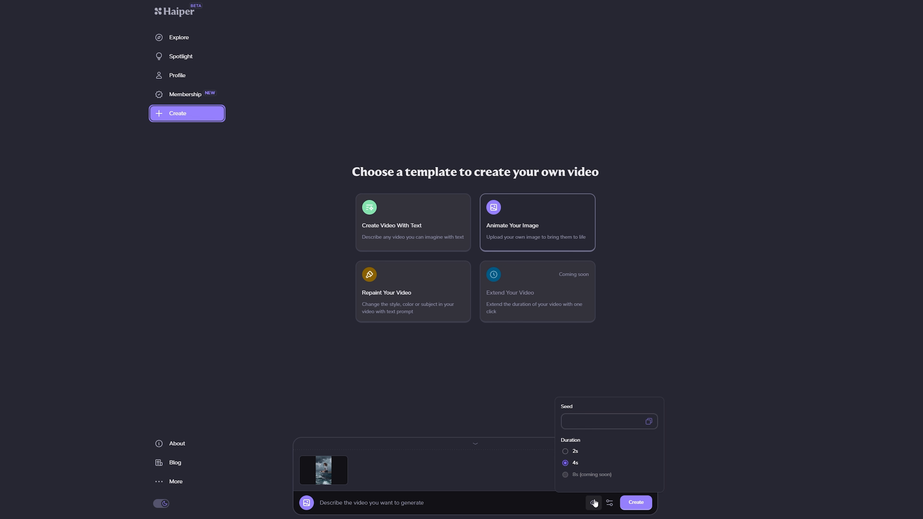
# Step: Describe the animation with the prompt of a young girl in a small boat on a vast ocean, and play the generated video full screen
pyautogui.click(342, 504)
pyautogui.write('"A young girl in a small boat on a vast ocean, looking tired and worried. The sky is overcast, and the waves are gently rocking the boat. The girl\'s clothes are slightly tattered, and she is looking out at the endless sea with a mixture of fear and determination."')
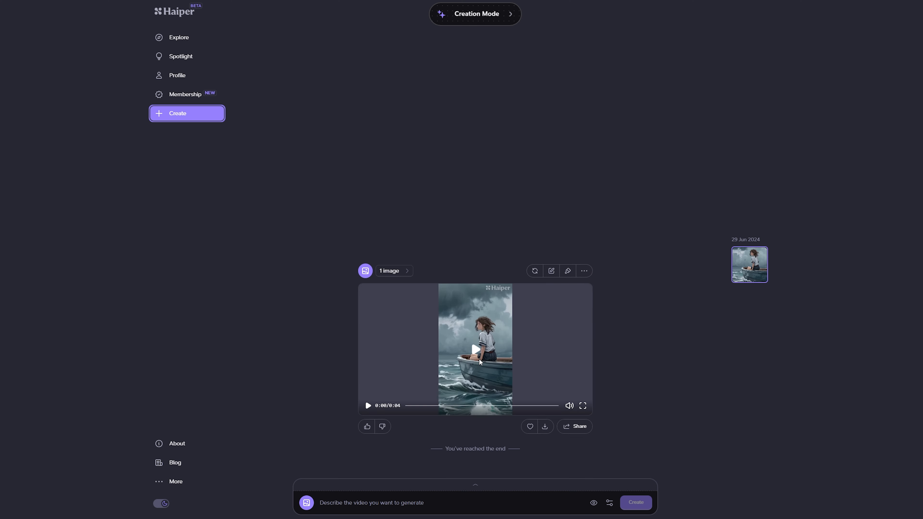
pyautogui.click(478, 361)
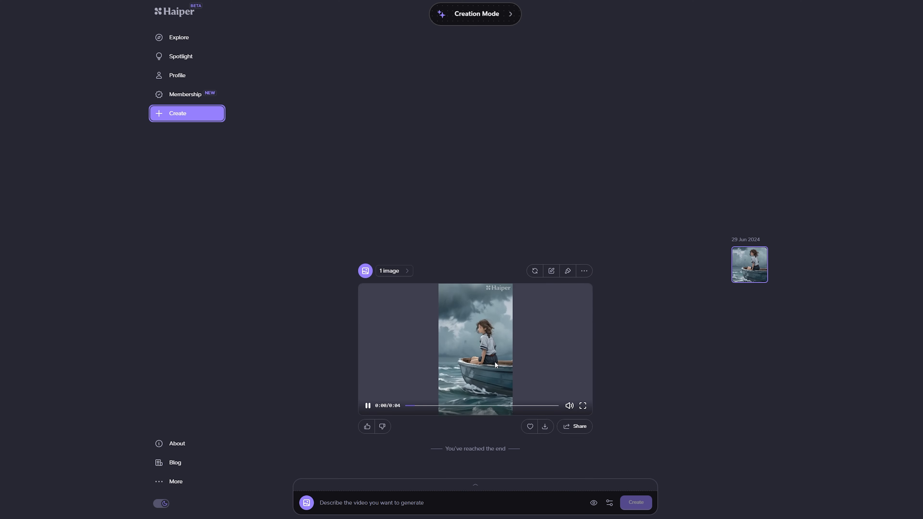
pyautogui.click(583, 405)
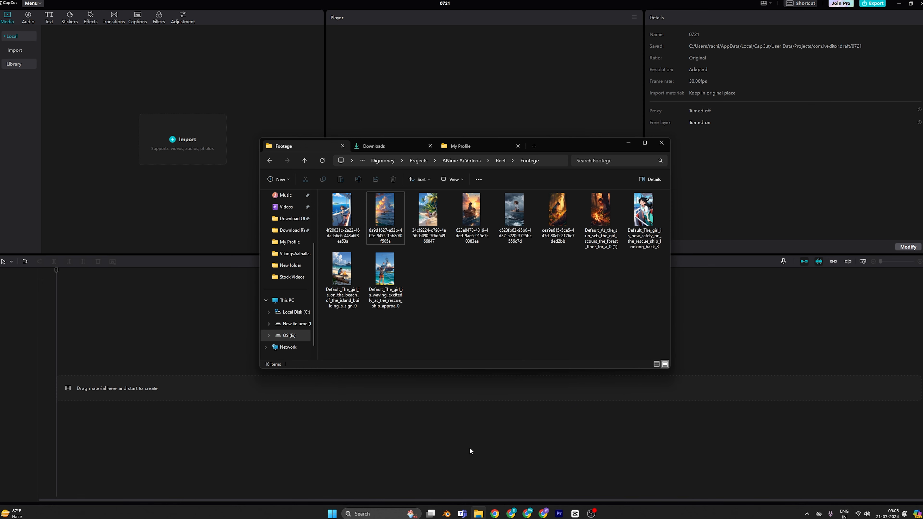
# Step: Import the scene footage and the ElevenLabs voiceover files from their folders into the CapCut project's media
pyautogui.moveTo(649, 322); pyautogui.dragTo(167, 160)
pyautogui.hotkey('alt', 'Tab')
pyautogui.click(270, 160)
pyautogui.doubleClick(337, 205)
pyautogui.moveTo(453, 330); pyautogui.dragTo(151, 198)
# Step: Place the voiceover clips one after another on the timeline and play them from the start to find the first pause
pyautogui.moveTo(60, 165); pyautogui.dragTo(79, 395)
pyautogui.click(121, 350)
pyautogui.click(71, 271)
pyautogui.press('space')
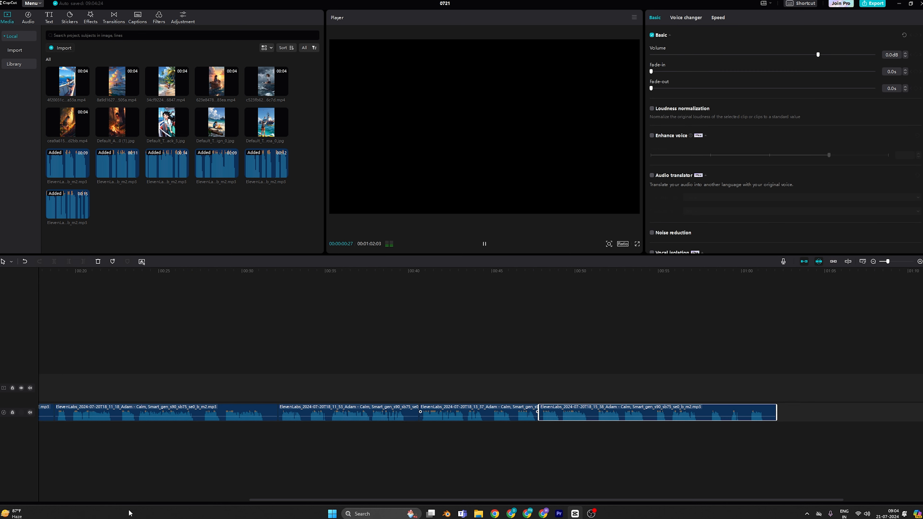
pyautogui.moveTo(129, 509); pyautogui.dragTo(51, 450)
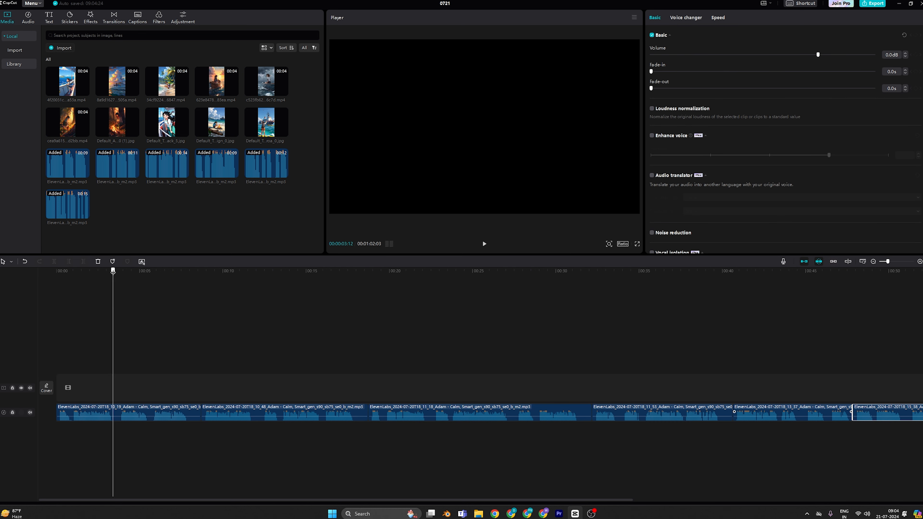
# Step: Cut the pause between about 3:12 and 3:20 (seconds:frames) out of the first voiceover and shift the following clips earlier to close the gaps
pyautogui.click(115, 407)
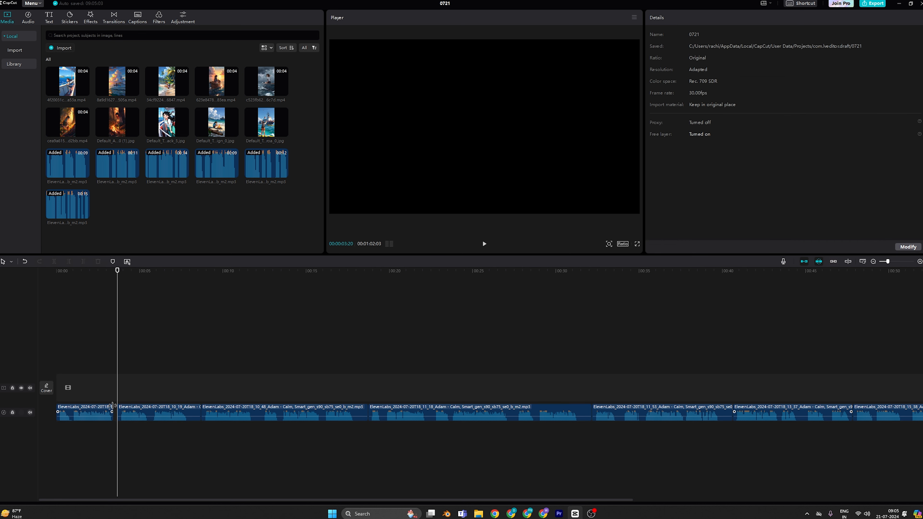
pyautogui.click(115, 414)
pyautogui.moveTo(138, 409); pyautogui.dragTo(133, 409)
pyautogui.moveTo(221, 409); pyautogui.dragTo(217, 408)
pyautogui.moveTo(386, 408); pyautogui.dragTo(381, 409)
pyautogui.moveTo(601, 408); pyautogui.dragTo(597, 409)
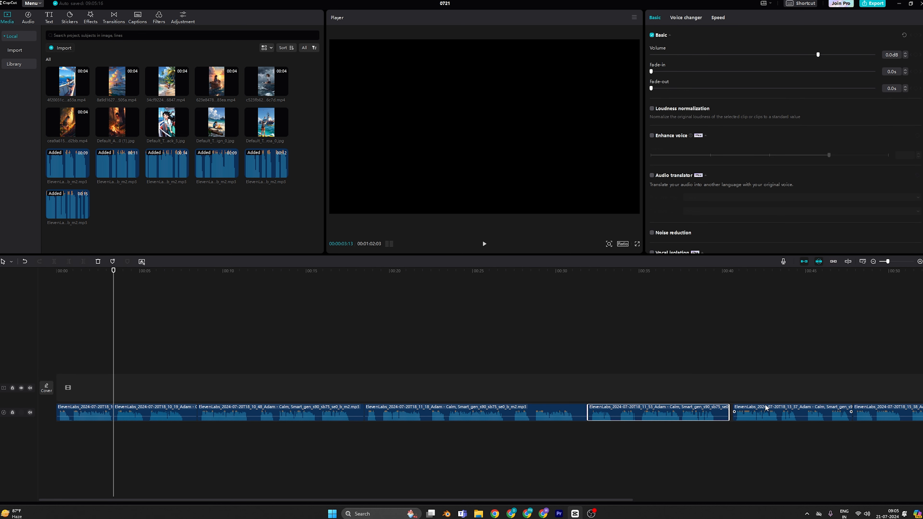
pyautogui.moveTo(766, 409); pyautogui.dragTo(763, 409)
# Step: Trim the pause at the end of the first voiceover's second segment and move the next voiceover clip up against it
pyautogui.click(127, 271)
pyautogui.press('space')
pyautogui.press('space')
pyautogui.click(198, 408)
pyautogui.moveTo(197, 411); pyautogui.dragTo(249, 403)
pyautogui.click(192, 412)
pyautogui.click(180, 436)
pyautogui.rightClick(192, 412)
pyautogui.click(192, 425)
pyautogui.click(189, 425)
pyautogui.click(202, 427)
pyautogui.click(242, 413)
# Step: Split the second voiceover at its pause, remove the gap, and move the third voiceover directly behind it
pyautogui.press('space')
pyautogui.hotkey('ctrl', 'b')
pyautogui.press('space')
pyautogui.moveTo(348, 408); pyautogui.dragTo(335, 408)
pyautogui.moveTo(377, 413); pyautogui.dragTo(348, 413)
pyautogui.press('space')
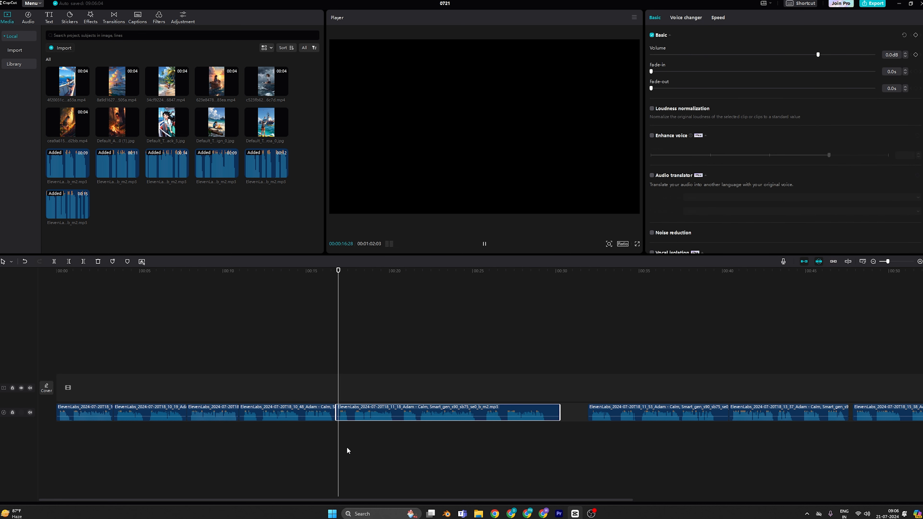
# Step: Cut the pause at about 20 seconds out of the third voiceover and pull the remaining part back to close the gap
pyautogui.press('space')
pyautogui.click(54, 261)
pyautogui.moveTo(394, 270); pyautogui.dragTo(400, 270)
pyautogui.click(54, 262)
pyautogui.click(398, 413)
pyautogui.press('Delete')
pyautogui.moveTo(415, 413); pyautogui.dragTo(410, 413)
pyautogui.press('space')
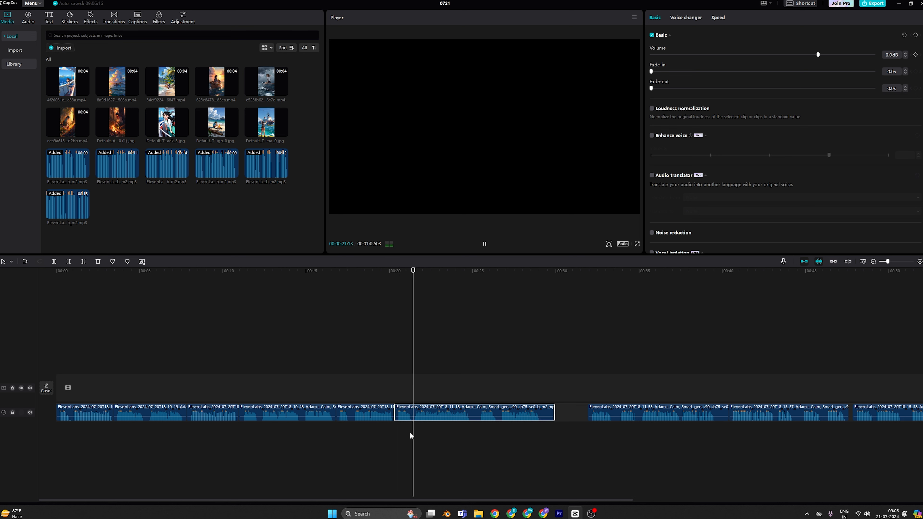
# Step: Split the third voiceover on both sides of the pause at about 25 seconds and delete the silent piece
pyautogui.press('space')
pyautogui.click(54, 262)
pyautogui.moveTo(471, 271); pyautogui.dragTo(478, 270)
pyautogui.click(54, 262)
pyautogui.click(475, 413)
pyautogui.press('Delete')
pyautogui.press('space')
# Step: Close the gap in the third voiceover and move the fourth voiceover clip back behind it
pyautogui.moveTo(501, 413); pyautogui.dragTo(536, 407)
pyautogui.moveTo(603, 413); pyautogui.dragTo(551, 413)
pyautogui.press('space')
pyautogui.press('space')
# Step: Cut out the pause at about 30 seconds and pull the following voiceover segment back into the gap
pyautogui.click(54, 261)
pyautogui.press('space')
pyautogui.press('space')
pyautogui.click(54, 262)
pyautogui.click(565, 414)
pyautogui.press('Delete')
pyautogui.moveTo(610, 413); pyautogui.dragTo(605, 412)
pyautogui.press('space')
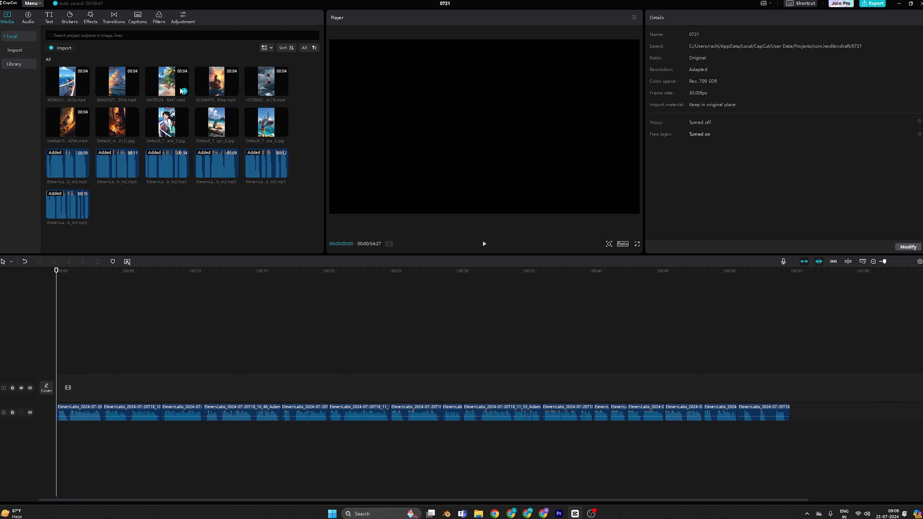
# Step: Place the 8a9d1627 sunset sea video at the start of the main track, followed by the c523fb62 stormy sea video
pyautogui.moveTo(115, 84); pyautogui.dragTo(62, 388)
pyautogui.moveTo(267, 84); pyautogui.dragTo(123, 393)
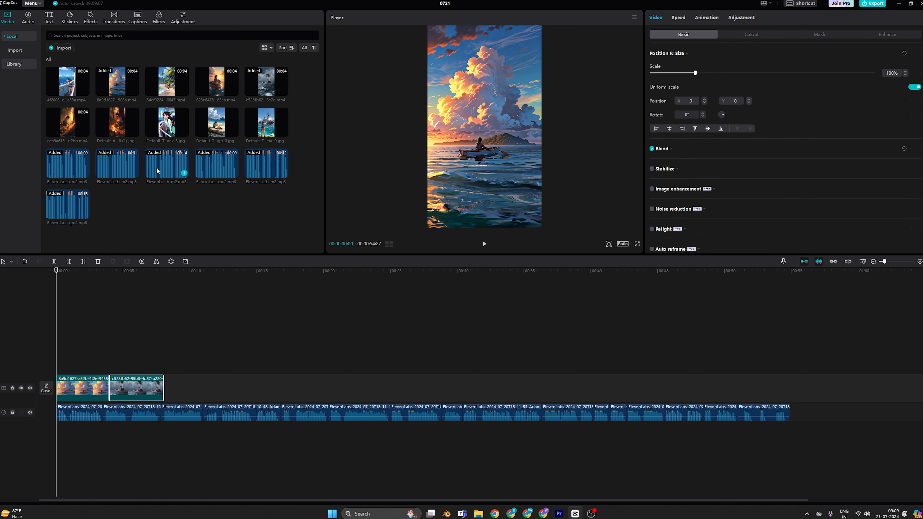
# Step: Insert the 625e8478 boat video between the sunset and stormy sea clips, and add the 34cf9224 beach video behind the stormy one
pyautogui.moveTo(212, 91); pyautogui.dragTo(155, 392)
pyautogui.moveTo(254, 362); pyautogui.dragTo(209, 387)
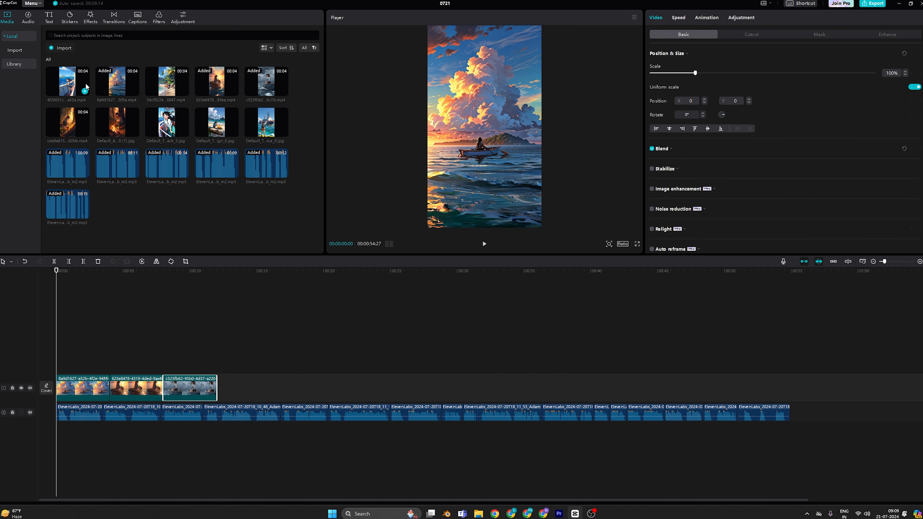
pyautogui.moveTo(161, 87); pyautogui.dragTo(160, 361)
pyautogui.moveTo(186, 392); pyautogui.dragTo(328, 363)
pyautogui.moveTo(184, 361); pyautogui.dragTo(267, 361)
pyautogui.moveTo(329, 362); pyautogui.dragTo(186, 388)
pyautogui.moveTo(264, 362); pyautogui.dragTo(242, 388)
pyautogui.press('space')
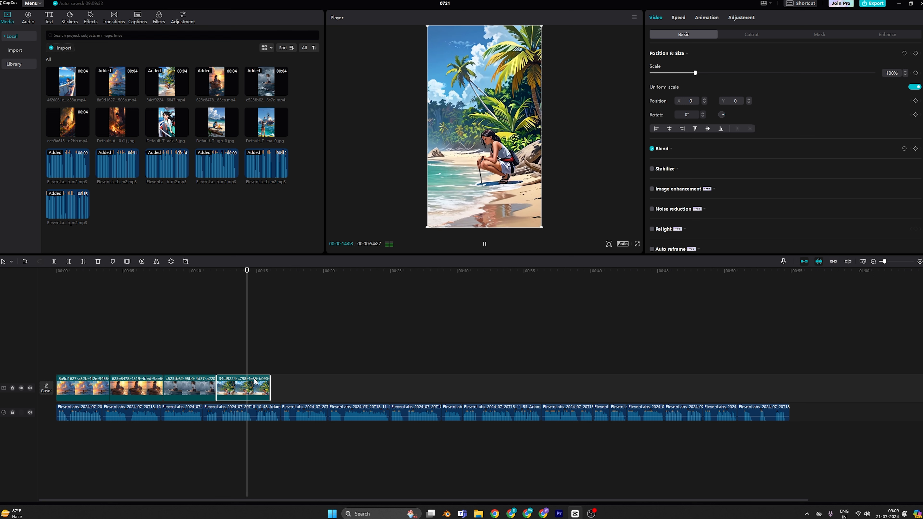
# Step: Place the cea9a615 forest video on a track above the main one at about 20 seconds and slow it to 0.9x
pyautogui.press('space')
pyautogui.moveTo(300, 270); pyautogui.dragTo(56, 277)
pyautogui.press('space')
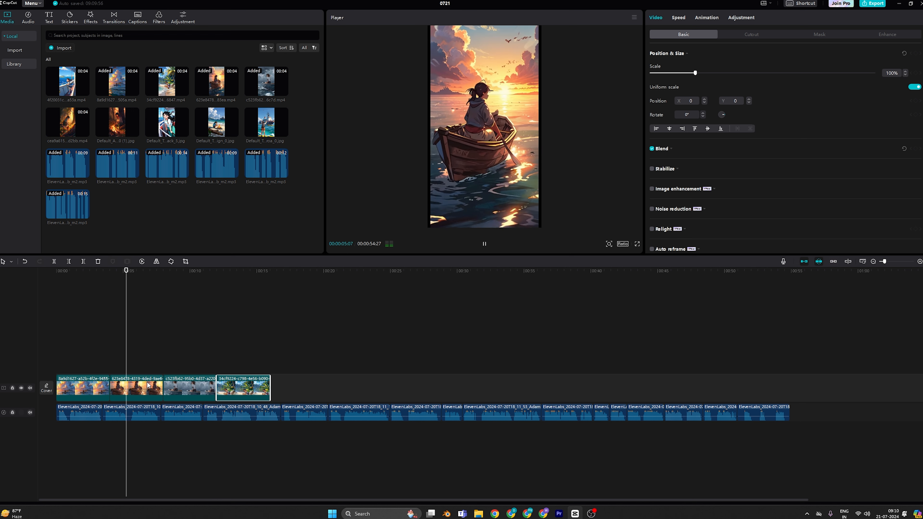
pyautogui.press('space')
pyautogui.press('space')
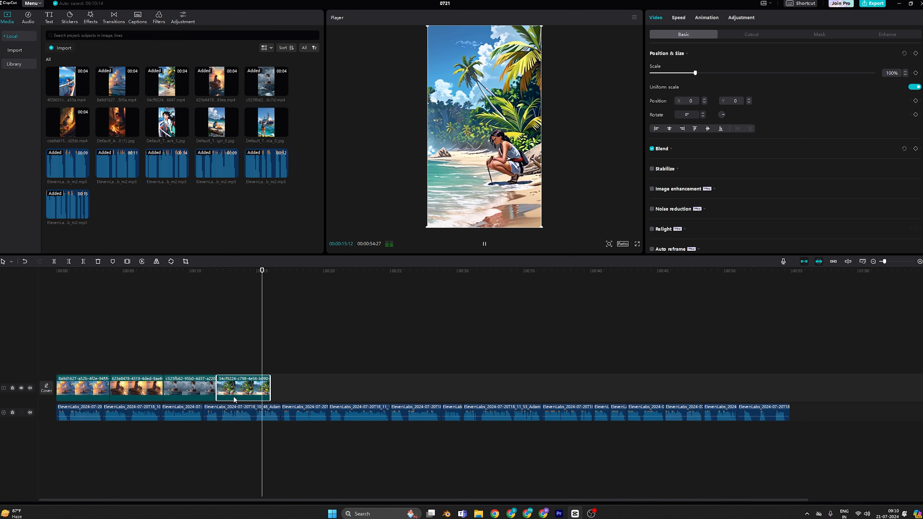
pyautogui.moveTo(68, 124); pyautogui.dragTo(354, 361)
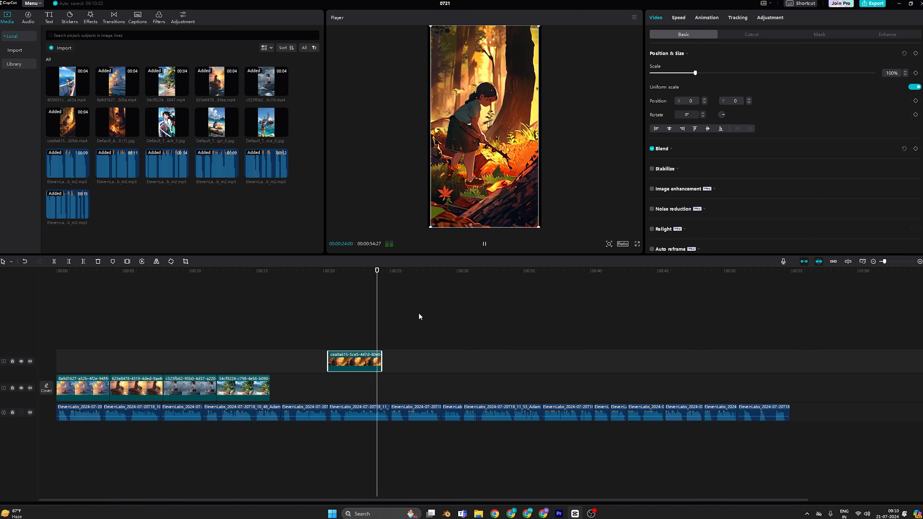
pyautogui.press('space')
pyautogui.click(678, 18)
pyautogui.moveTo(696, 64); pyautogui.dragTo(691, 64)
pyautogui.moveTo(405, 271)
pyautogui.mouseDown()
pyautogui.moveTo(384, 276)
pyautogui.moveTo(400, 275)
pyautogui.mouseUp()
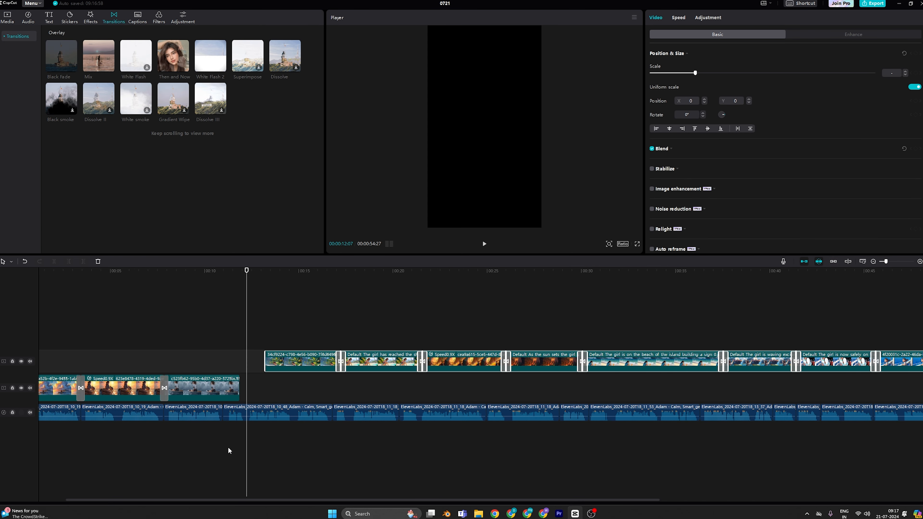
# Step: Slow the c523fb62 stormy sea clip to 0.9x and trim its end to about 12 seconds
pyautogui.click(230, 451)
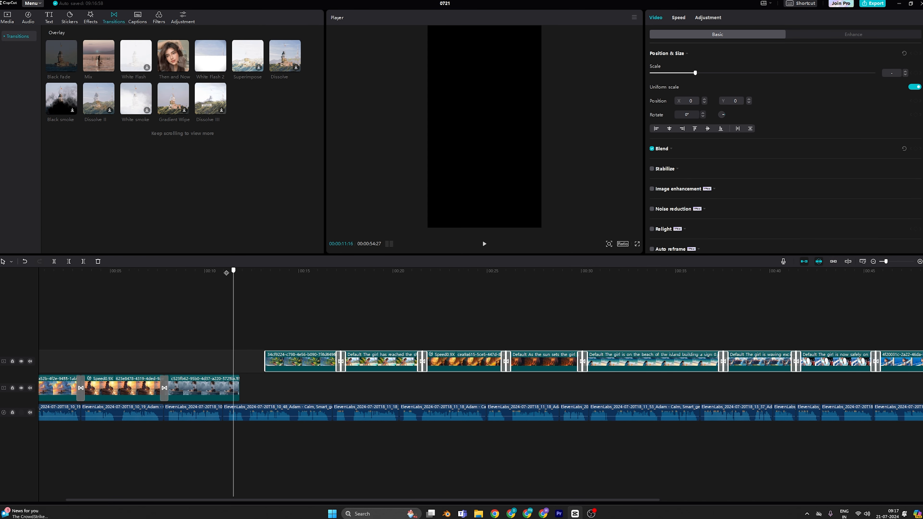
pyautogui.press('space')
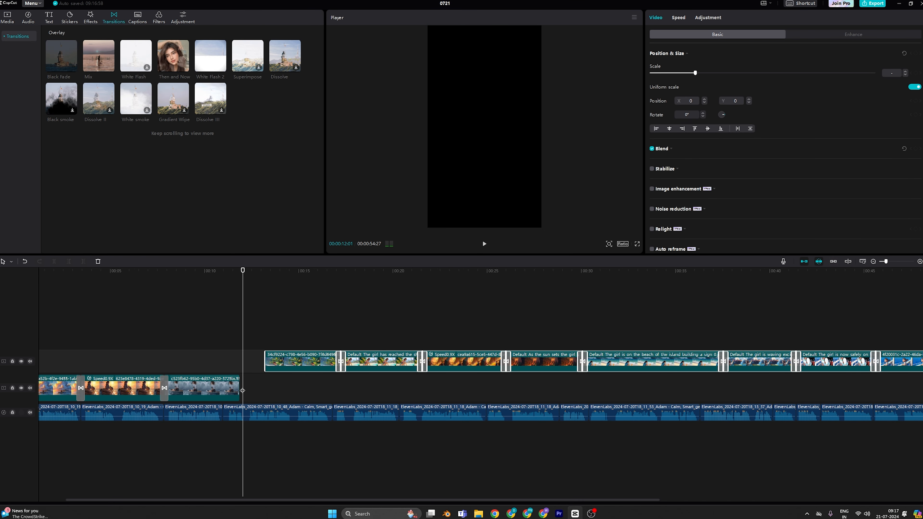
pyautogui.click(241, 384)
pyautogui.rightClick(223, 385)
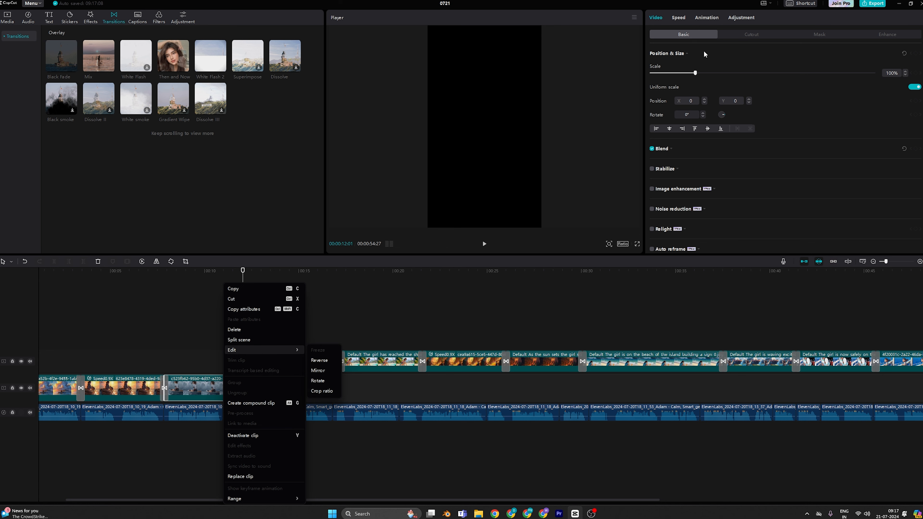
pyautogui.click(678, 18)
pyautogui.moveTo(697, 63); pyautogui.dragTo(692, 63)
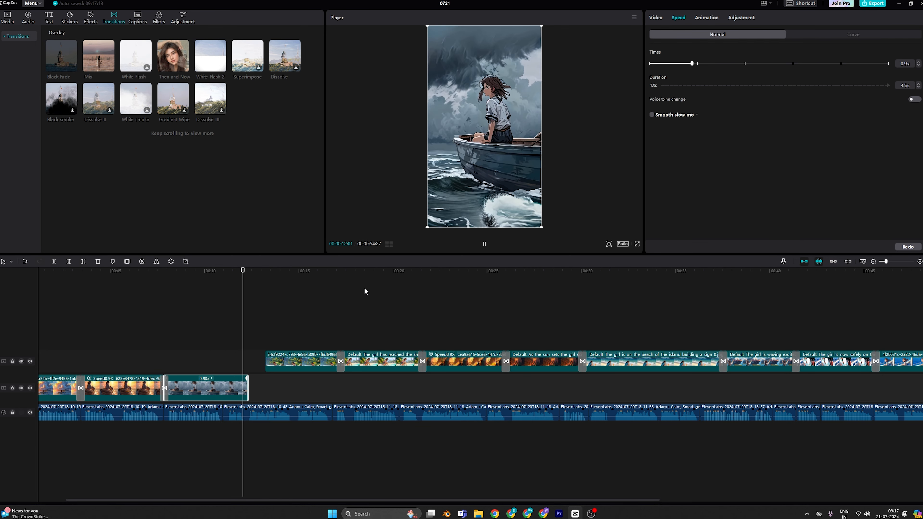
pyautogui.moveTo(245, 388); pyautogui.dragTo(243, 388)
# Step: Move the 34cf9224 beach video onto the main track behind the stormy sea clip and slow it to 0.9x
pyautogui.moveTo(288, 368); pyautogui.dragTo(267, 388)
pyautogui.click(225, 271)
pyautogui.press('space')
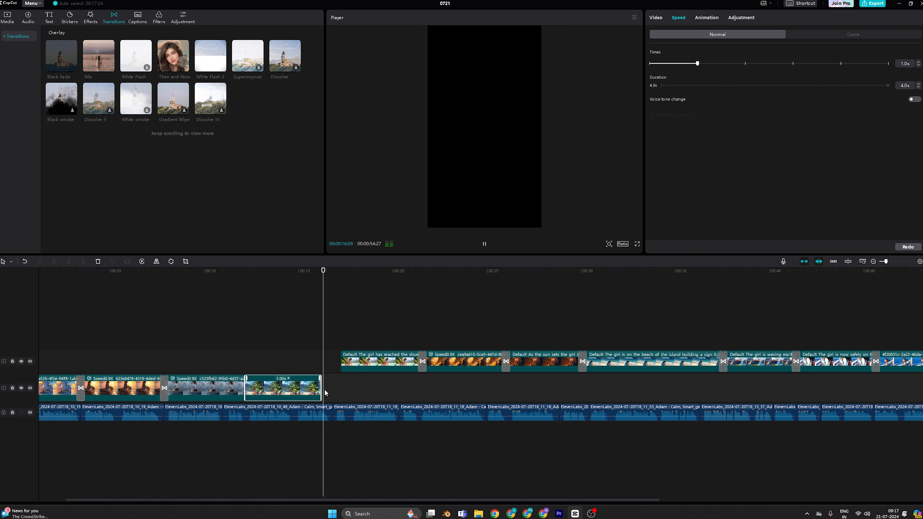
pyautogui.moveTo(318, 272); pyautogui.dragTo(297, 274)
pyautogui.moveTo(697, 65); pyautogui.dragTo(692, 65)
pyautogui.press('space')
pyautogui.press('space')
# Step: Move the image of the girl reaching the shore onto the main track and extend its end to about 21 seconds
pyautogui.moveTo(367, 367); pyautogui.dragTo(374, 387)
pyautogui.press('space')
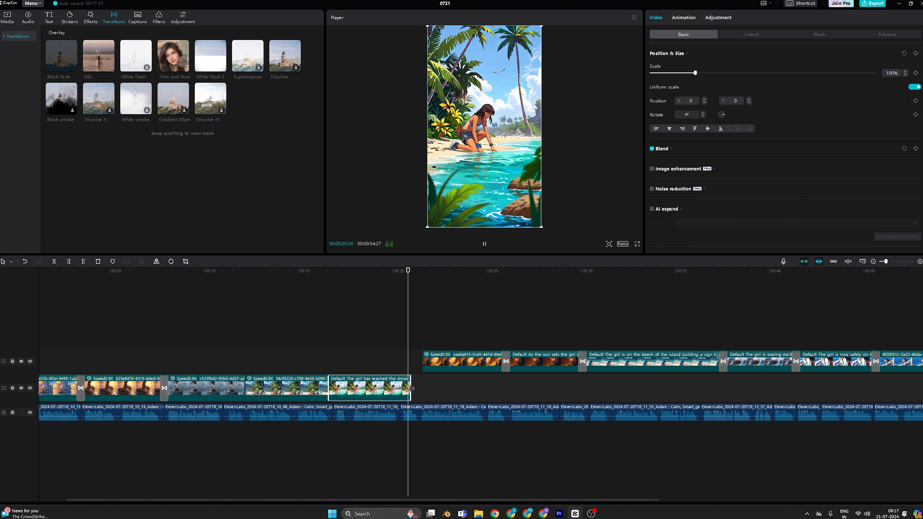
pyautogui.moveTo(412, 388); pyautogui.dragTo(417, 390)
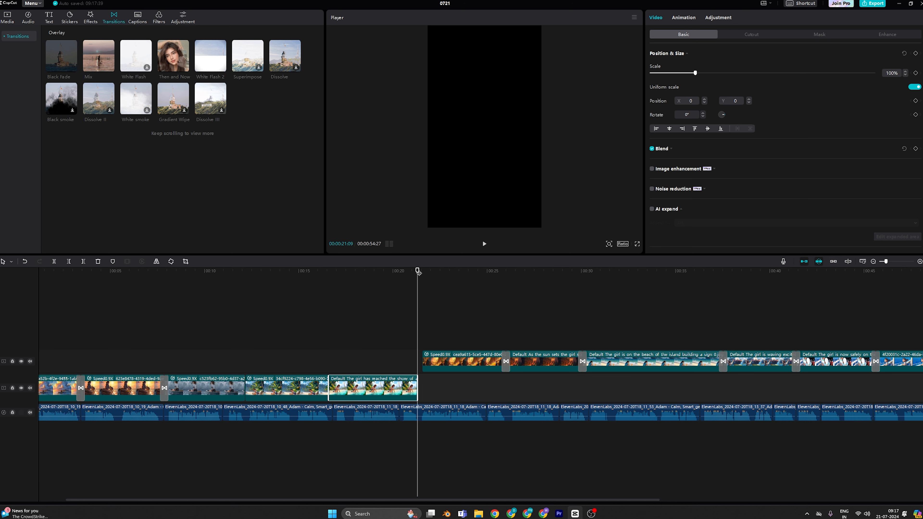
# Step: Move the cea9a615 forest clip and the "As the sun sets" image onto the main track, extending the image to about 30 seconds
pyautogui.moveTo(425, 361); pyautogui.dragTo(422, 388)
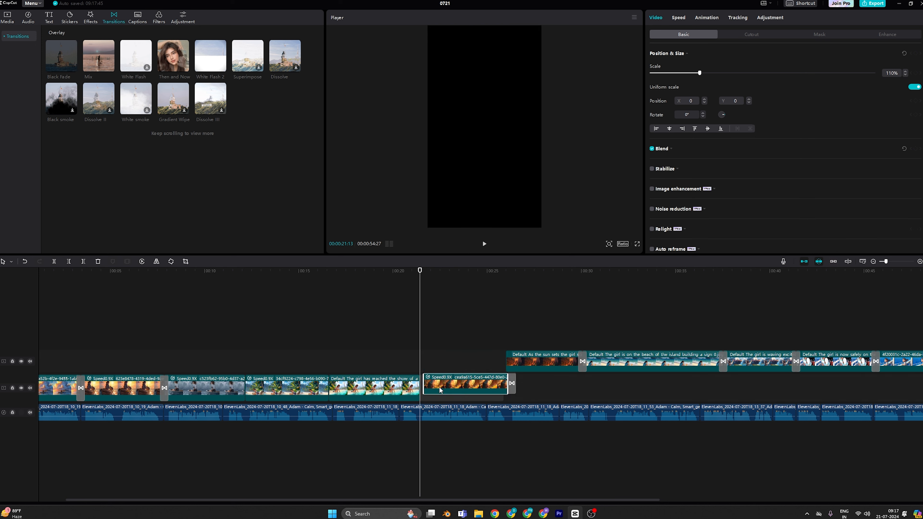
pyautogui.press('space')
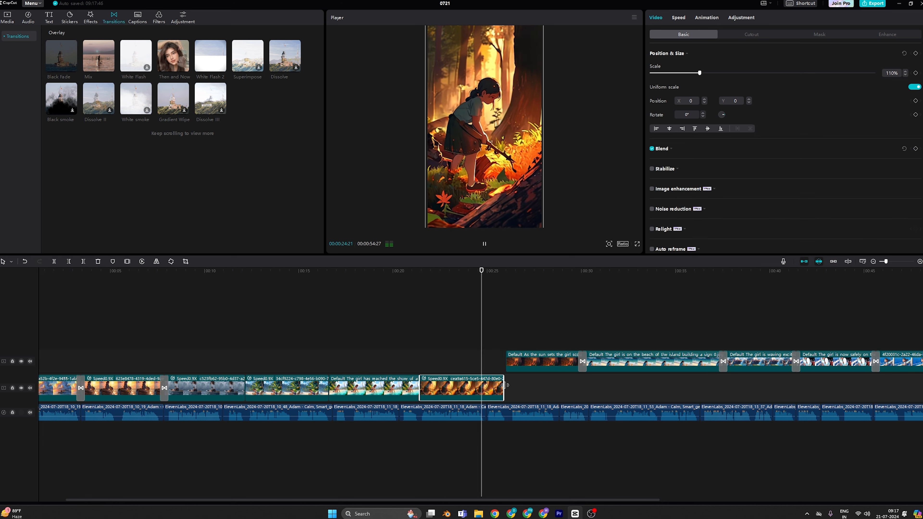
pyautogui.press('space')
pyautogui.moveTo(535, 362); pyautogui.dragTo(533, 390)
pyautogui.press('space')
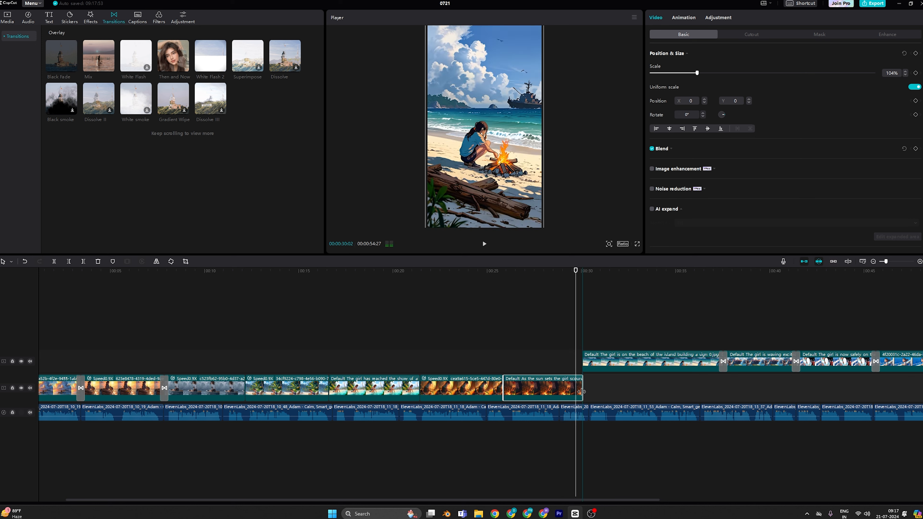
pyautogui.press('space')
# Step: Move the image of the girl building a sign on the beach onto the main track and trim its end to about 36 seconds
pyautogui.moveTo(602, 361); pyautogui.dragTo(614, 388)
pyautogui.press('space')
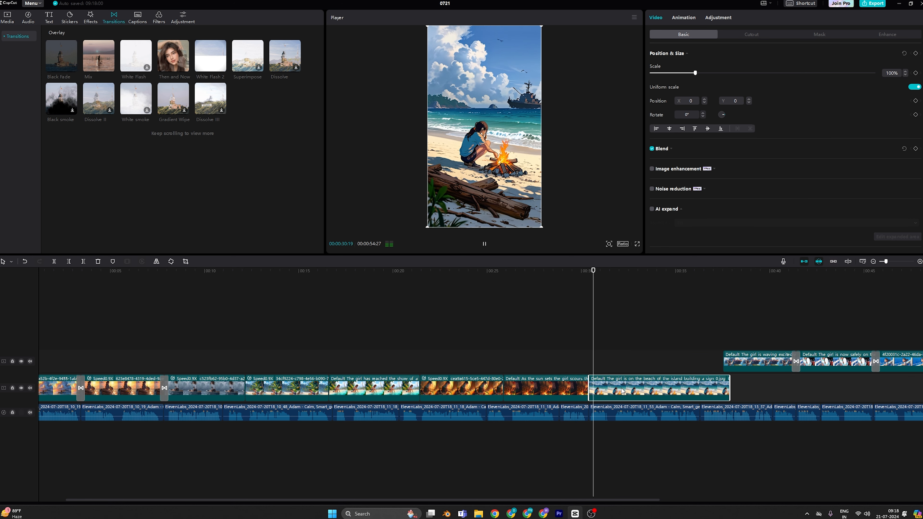
pyautogui.moveTo(440, 501); pyautogui.dragTo(632, 505)
pyautogui.moveTo(445, 388); pyautogui.dragTo(414, 388)
# Step: Move the remaining waving image, rescue-ship image and 4f20031c ship video onto the main track behind the beach image
pyautogui.moveTo(472, 361); pyautogui.dragTo(545, 385)
pyautogui.press('space')
pyautogui.press('space')
pyautogui.moveTo(617, 362); pyautogui.dragTo(588, 386)
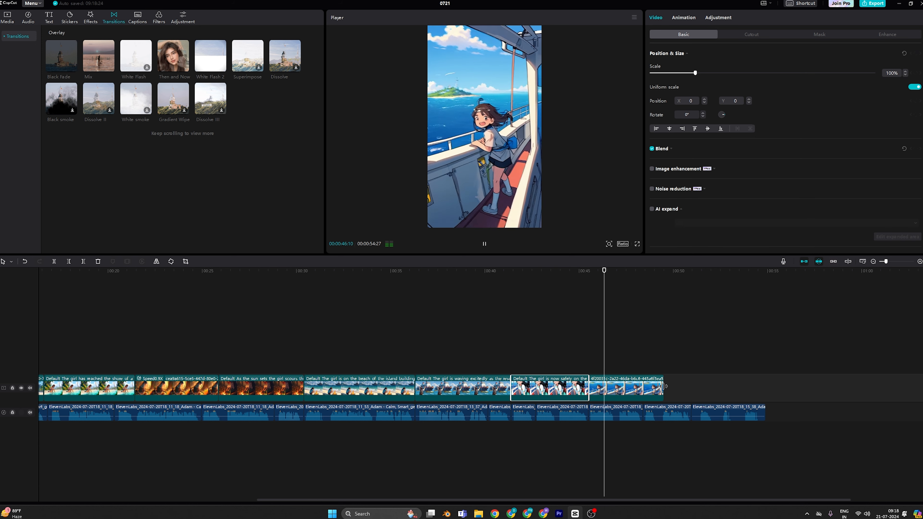
pyautogui.moveTo(662, 388)
pyautogui.mouseDown()
pyautogui.moveTo(650, 389)
pyautogui.moveTo(661, 390)
pyautogui.mouseUp()
# Step: Try starting the beach campfire image at about 29 seconds and ending it near 34 seconds, and undo both edits
pyautogui.moveTo(368, 275); pyautogui.dragTo(291, 274)
pyautogui.press('space')
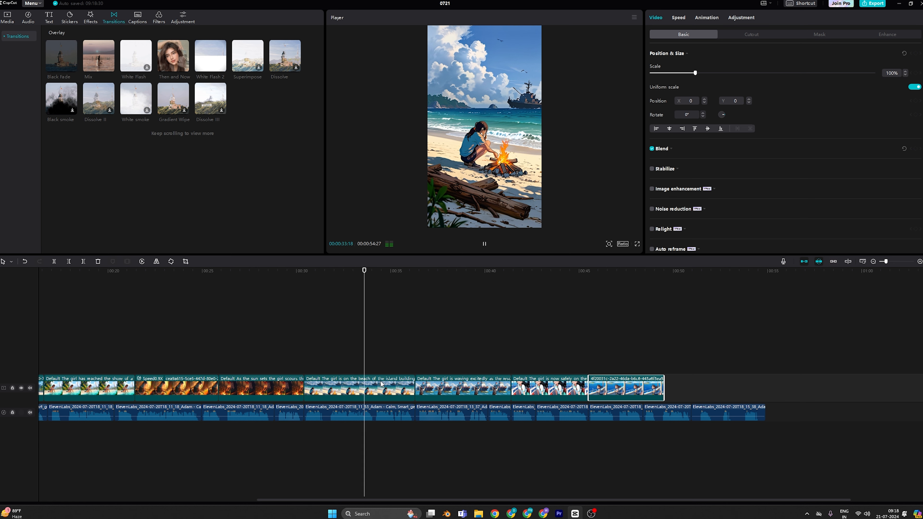
pyautogui.click(253, 275)
pyautogui.press('space')
pyautogui.press('space')
pyautogui.moveTo(303, 386); pyautogui.dragTo(274, 386)
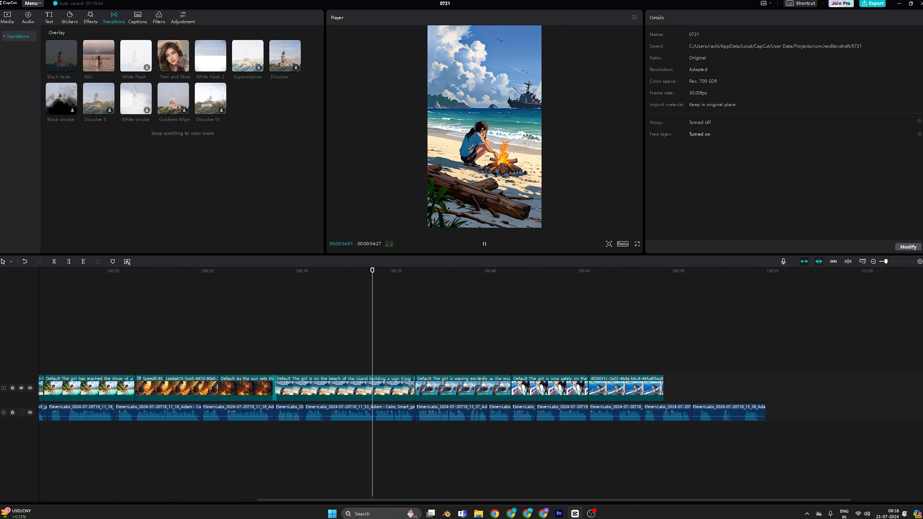
pyautogui.moveTo(412, 387); pyautogui.dragTo(373, 388)
pyautogui.moveTo(369, 273); pyautogui.dragTo(358, 321)
pyautogui.press('space')
pyautogui.press('space')
pyautogui.hotkey('ctrl', 'z')
# Step: Shorten the waving image to end at about 40 seconds and start the rescue-ship image there
pyautogui.press('space')
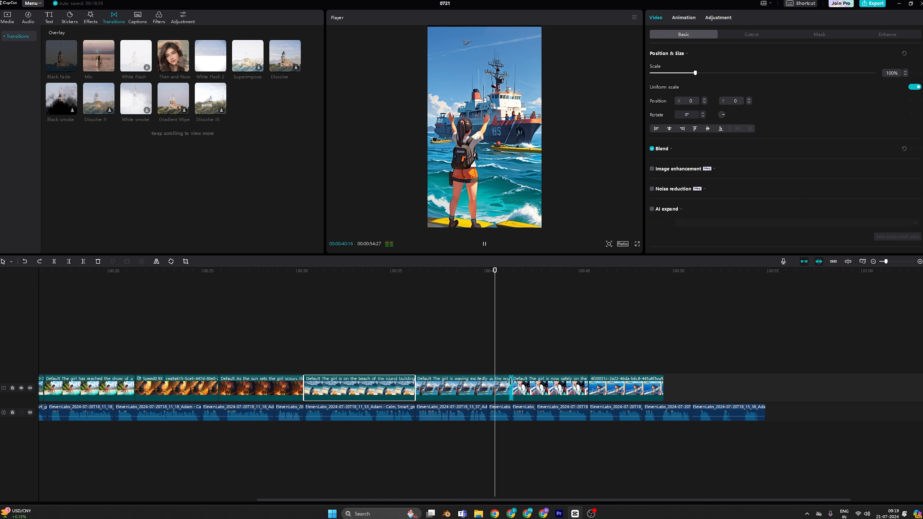
pyautogui.moveTo(509, 380); pyautogui.dragTo(488, 383)
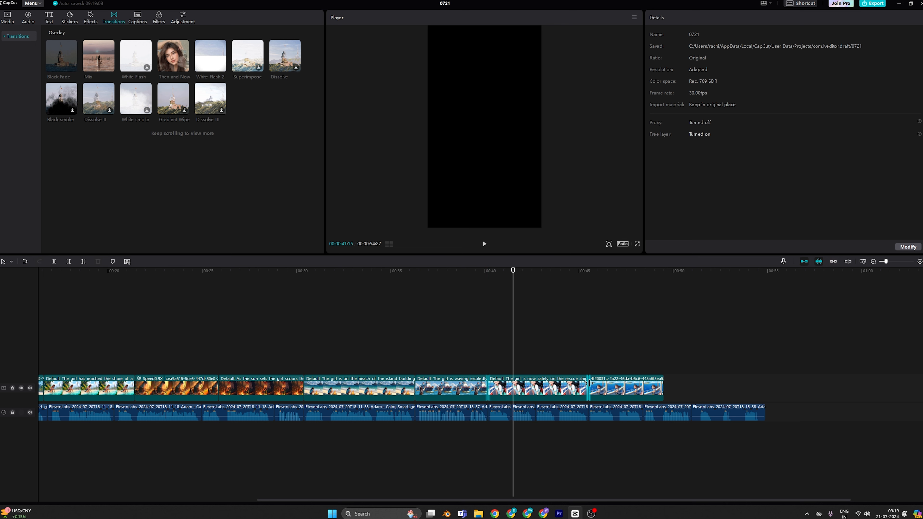
pyautogui.press('space')
# Step: Try ending the rescue-ship image at about 44 seconds with the 4f20031c video right behind it, and undo the change
pyautogui.moveTo(558, 384); pyautogui.dragTo(558, 384)
pyautogui.press('space')
pyautogui.moveTo(634, 386); pyautogui.dragTo(645, 386)
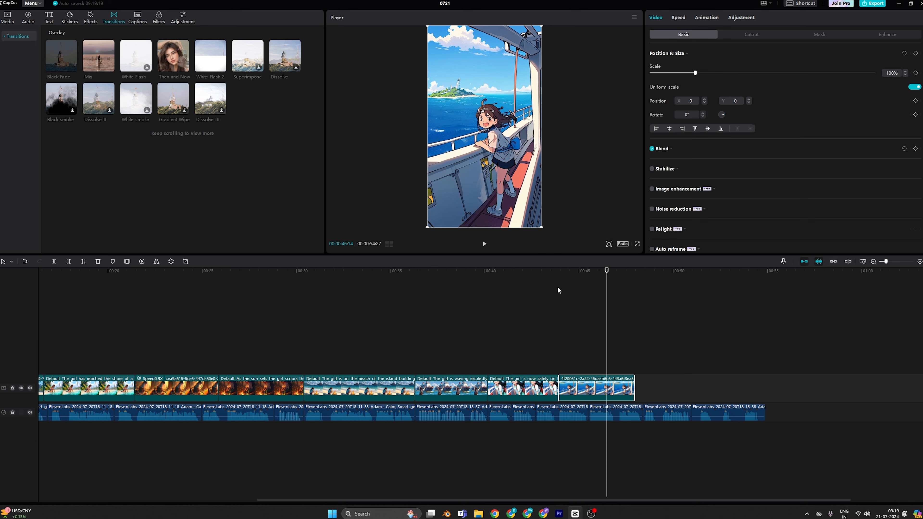
pyautogui.moveTo(514, 271); pyautogui.dragTo(491, 271)
pyautogui.press('space')
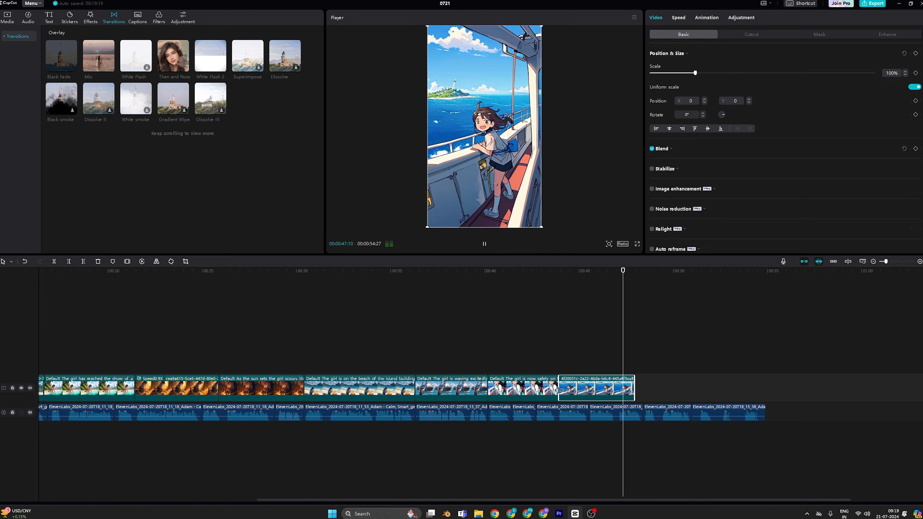
pyautogui.click(546, 271)
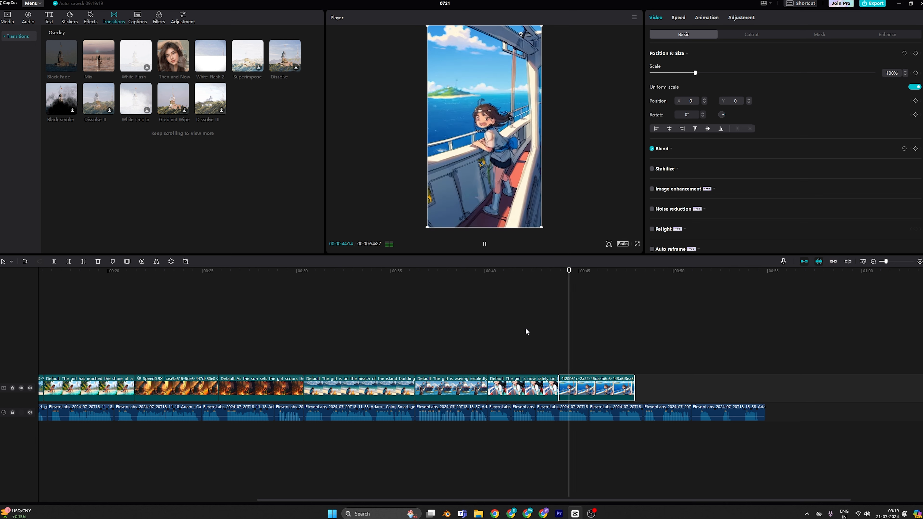
pyautogui.hotkey('ctrl', 'z')
# Step: Trim the start of the 4f20031c ship video to about 45.5 seconds and place it directly behind the rescue-ship image on the main track
pyautogui.press('space')
pyautogui.moveTo(589, 390); pyautogui.dragTo(621, 389)
pyautogui.press('space')
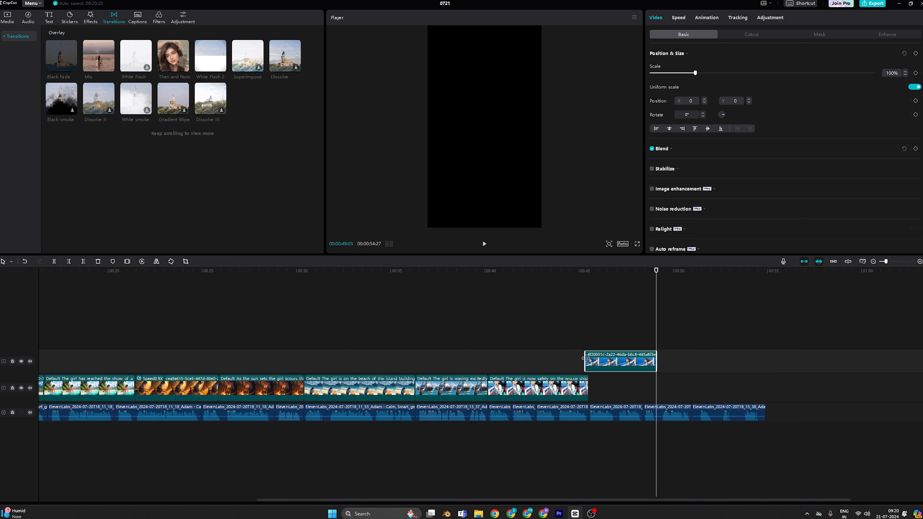
pyautogui.moveTo(584, 361); pyautogui.dragTo(589, 360)
pyautogui.moveTo(617, 361); pyautogui.dragTo(616, 389)
pyautogui.click(331, 498)
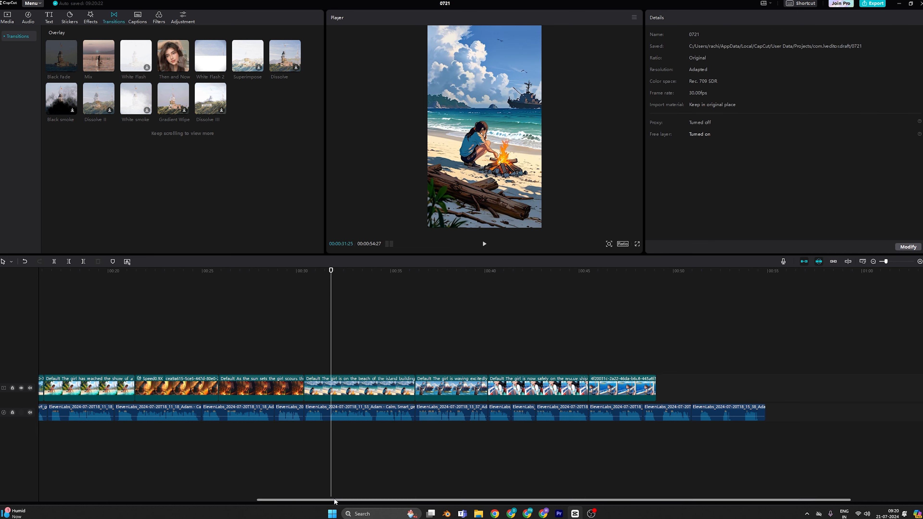
# Step: Delete the existing transition between the second and third clips on the main track
pyautogui.moveTo(331, 500); pyautogui.dragTo(114, 487)
pyautogui.scroll(-5, 396, 465)
pyautogui.moveTo(113, 272); pyautogui.dragTo(60, 277)
pyautogui.click(162, 384)
pyautogui.press('Delete')
pyautogui.press('space')
# Step: Add a Black Fade transition between the first two clips and apply it to all cuts on the main track
pyautogui.click(6, 22)
pyautogui.click(117, 17)
pyautogui.moveTo(63, 55); pyautogui.dragTo(103, 389)
pyautogui.click(904, 247)
pyautogui.press('space')
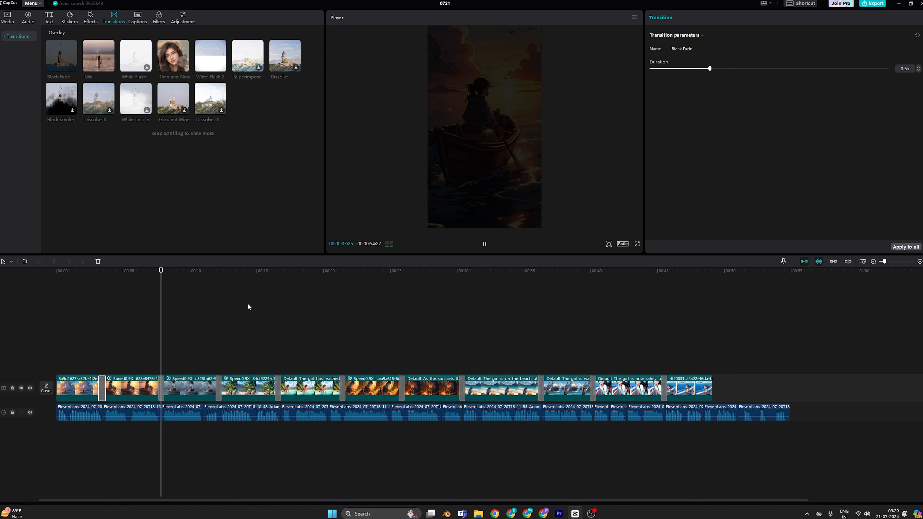
pyautogui.moveTo(179, 271); pyautogui.dragTo(76, 271)
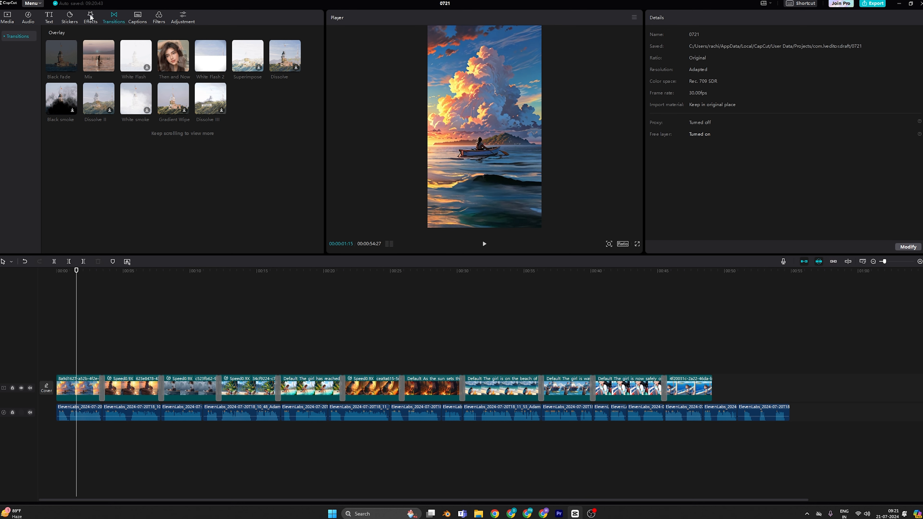
# Step: Add the Ripple video effect above the main track, spanning all clips to about 49 seconds
pyautogui.click(91, 17)
pyautogui.scroll(-5, 69, 90)
pyautogui.moveTo(322, 110); pyautogui.dragTo(325, 72)
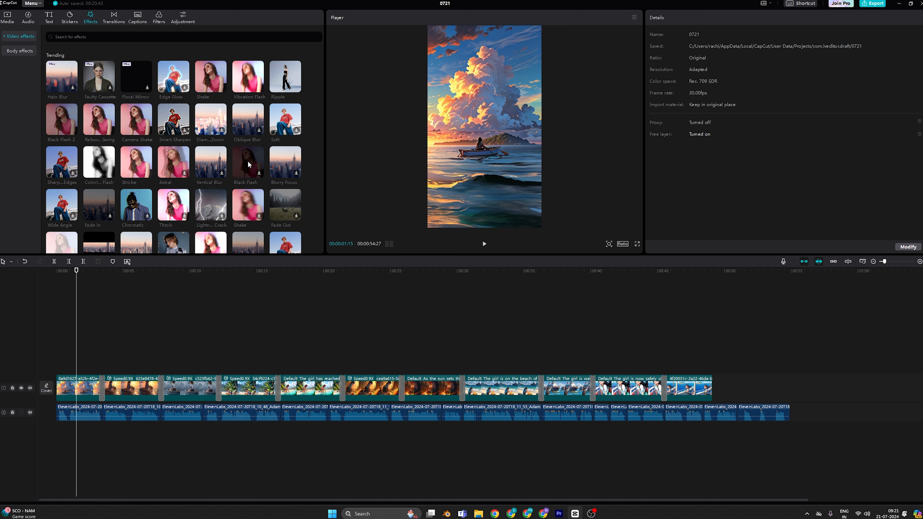
pyautogui.moveTo(274, 80); pyautogui.dragTo(712, 360)
pyautogui.press('space')
pyautogui.press('space')
# Step: Set the Ripple effect's Twist to 10, Strength to 5, Size to 9 and Speed to 10
pyautogui.moveTo(741, 100); pyautogui.dragTo(671, 105)
pyautogui.moveTo(773, 84); pyautogui.dragTo(695, 75)
pyautogui.press('space')
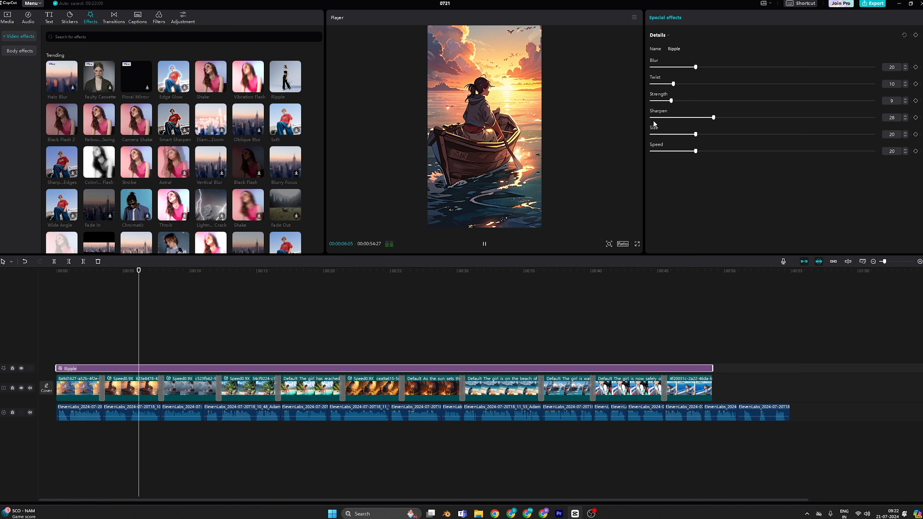
pyautogui.press('space')
pyautogui.moveTo(671, 101); pyautogui.dragTo(658, 100)
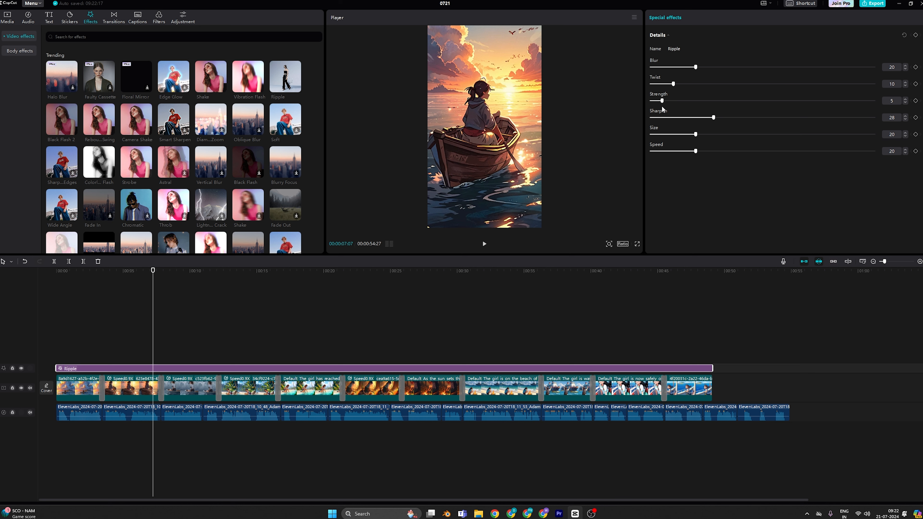
pyautogui.press('space')
pyautogui.moveTo(664, 137); pyautogui.dragTo(662, 153)
pyautogui.click(673, 151)
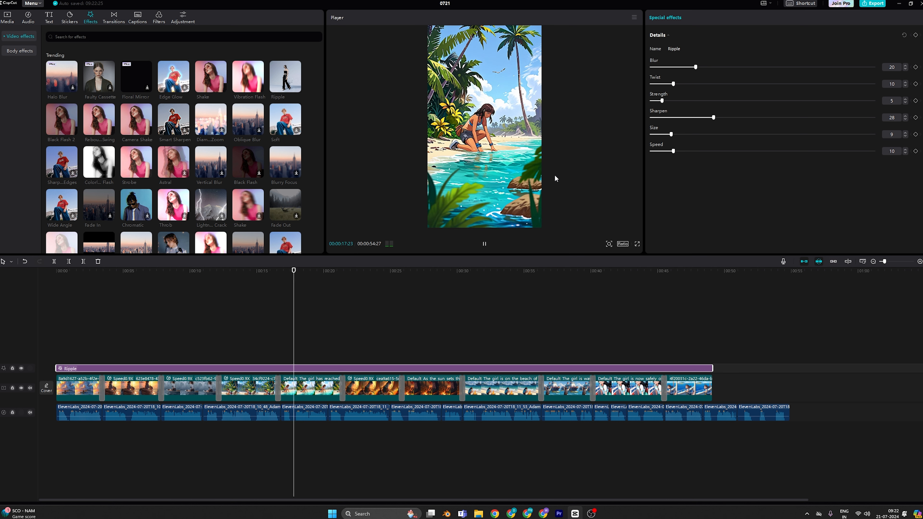
# Step: Add the Black Flash 2 effect above the Ripple effect, spanning all clips to about 49 seconds, and preview it from the start
pyautogui.moveTo(61, 119); pyautogui.dragTo(711, 358)
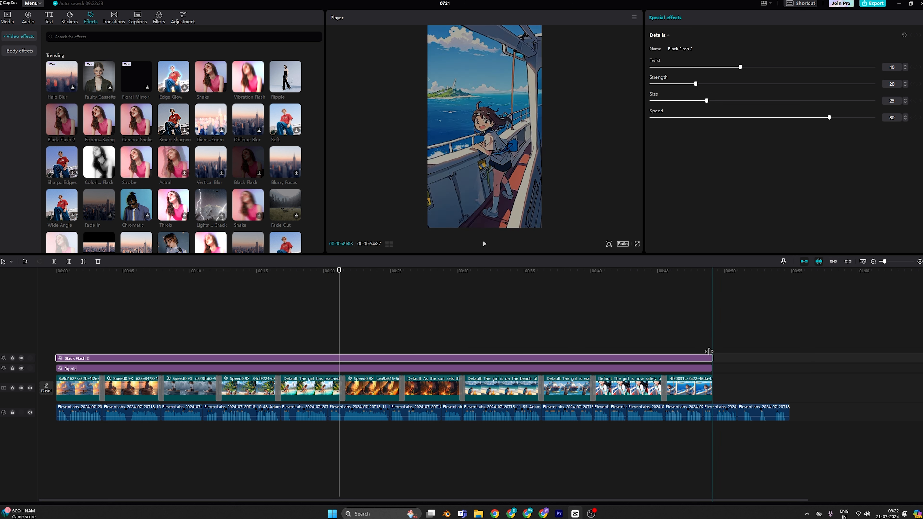
pyautogui.press('space')
pyautogui.moveTo(355, 270); pyautogui.dragTo(56, 286)
pyautogui.press('space')
pyautogui.press('space')
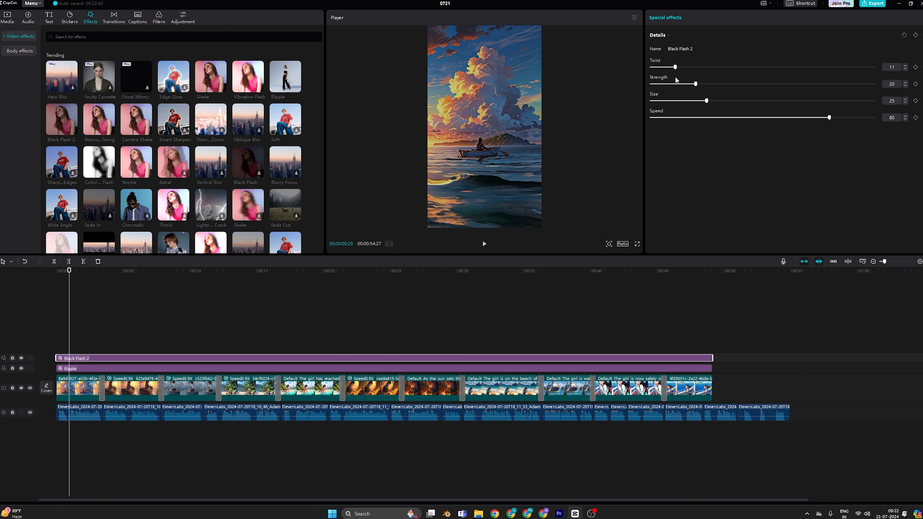
# Step: Set the Black Flash 2 effect's Twist to 10, Strength to 5, Size to 10 and Speed to 30, and preview the result
pyautogui.moveTo(696, 84); pyautogui.dragTo(663, 84)
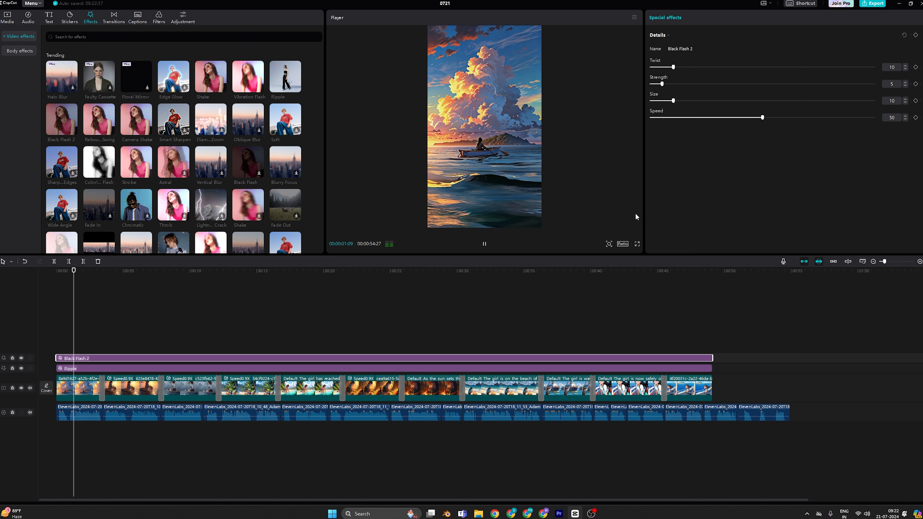
pyautogui.moveTo(764, 120); pyautogui.dragTo(719, 130)
pyautogui.press('space')
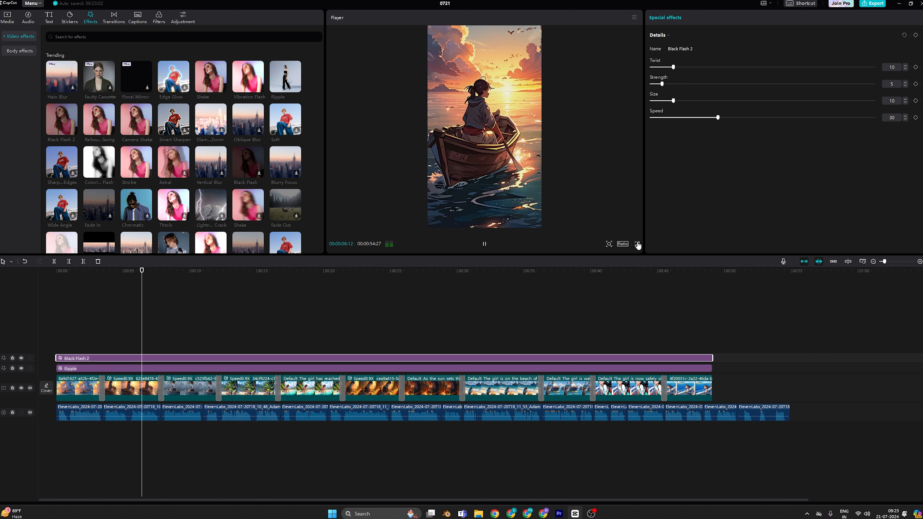
pyautogui.press('space')
pyautogui.scroll(-3, 165, 165)
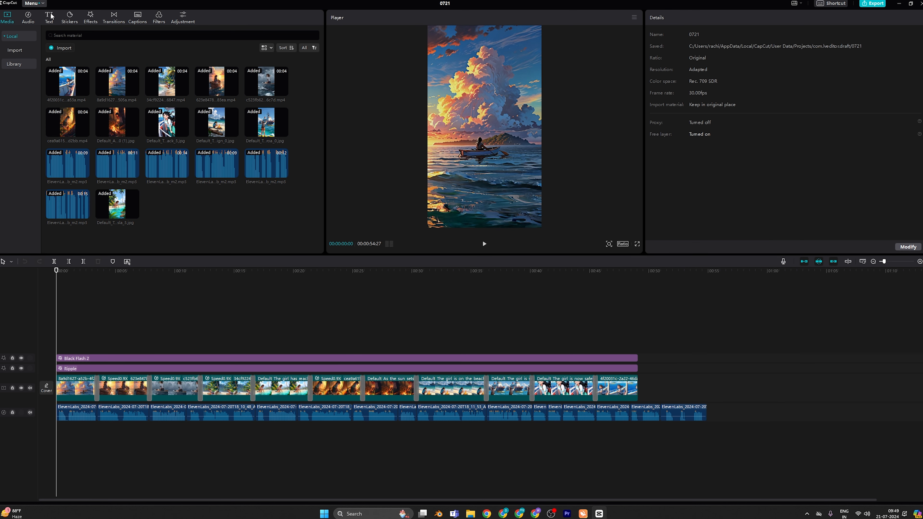
# Step: Generate automatic captions for the voiceover with English as the spoken language
pyautogui.click(49, 17)
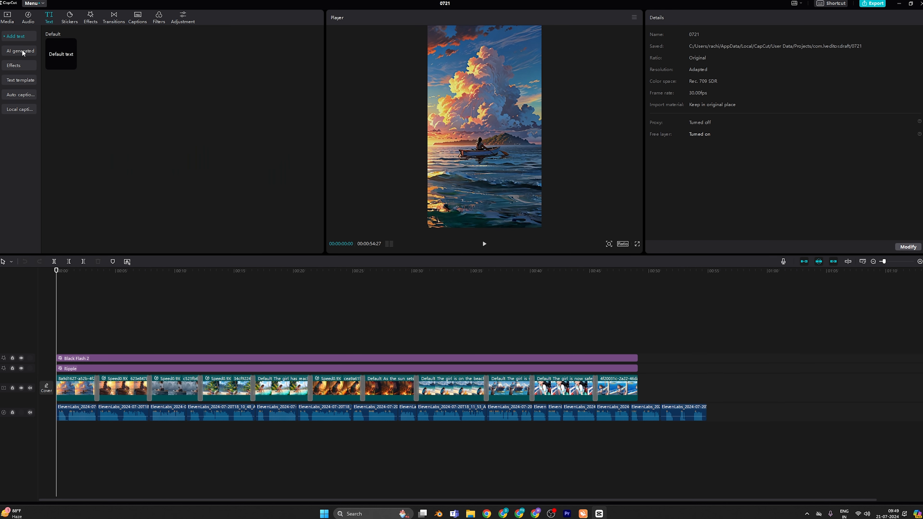
pyautogui.click(22, 95)
pyautogui.click(57, 48)
pyautogui.click(66, 70)
pyautogui.click(305, 247)
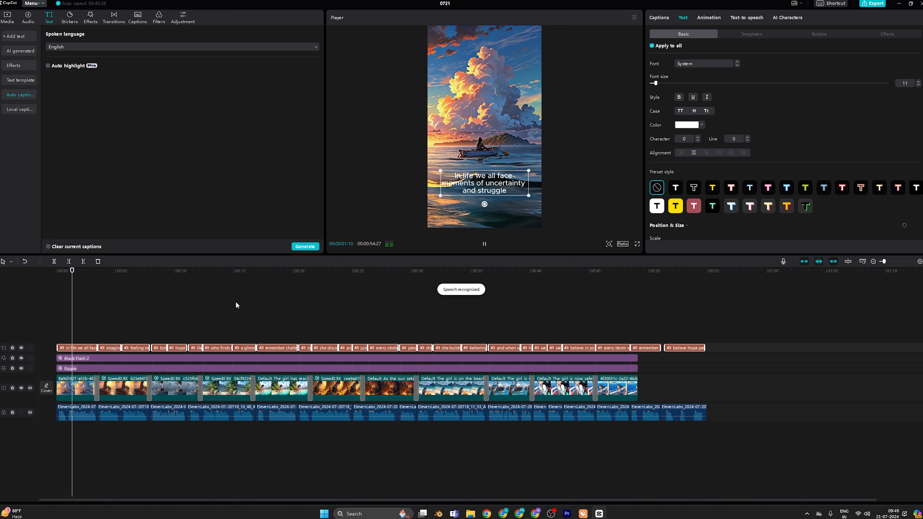
# Step: Turn on Stroke and Shadow for all captions, with a black shadow at 90% opacity and 30% blurriness
pyautogui.scroll(-1, 715, 165)
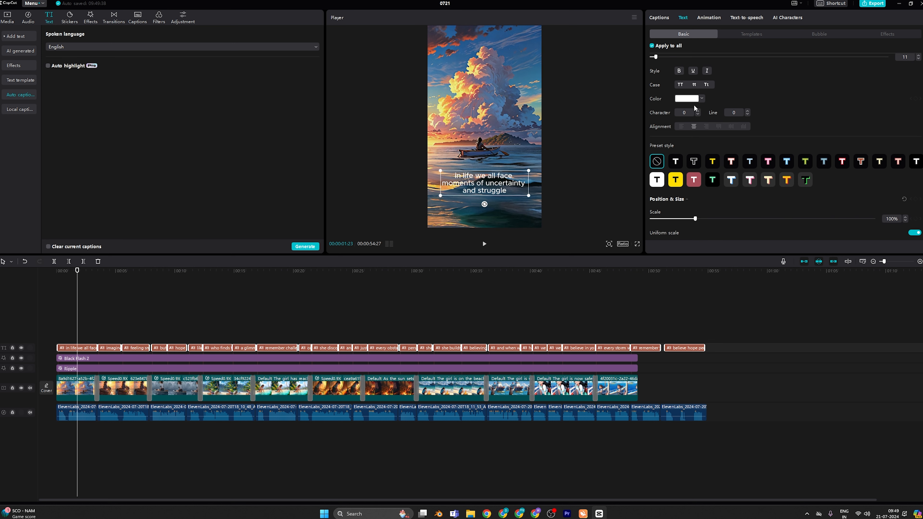
pyautogui.scroll(-5, 724, 102)
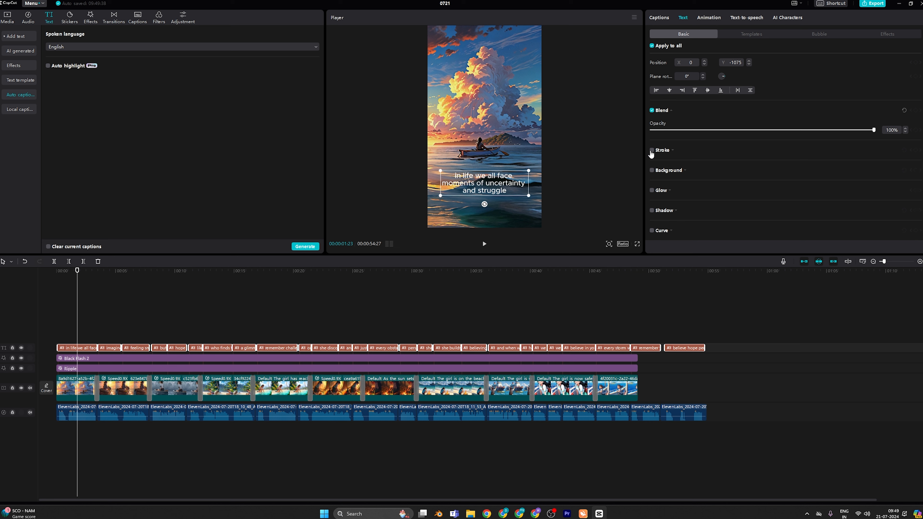
pyautogui.click(651, 150)
pyautogui.scroll(-1, 652, 156)
pyautogui.click(653, 217)
pyautogui.scroll(-1, 720, 214)
pyautogui.scroll(-2, 719, 214)
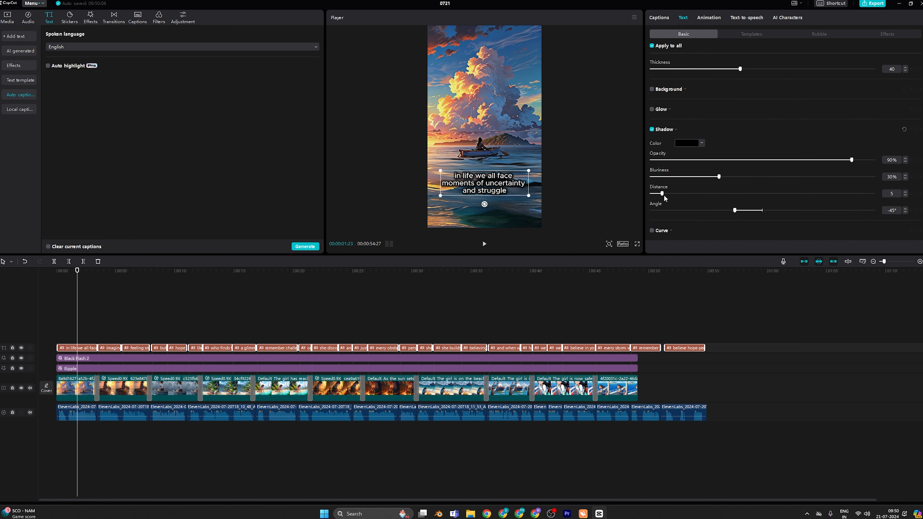
# Step: Apply the Type 2 entrance animation to all captions
pyautogui.scroll(5, 713, 180)
pyautogui.click(708, 17)
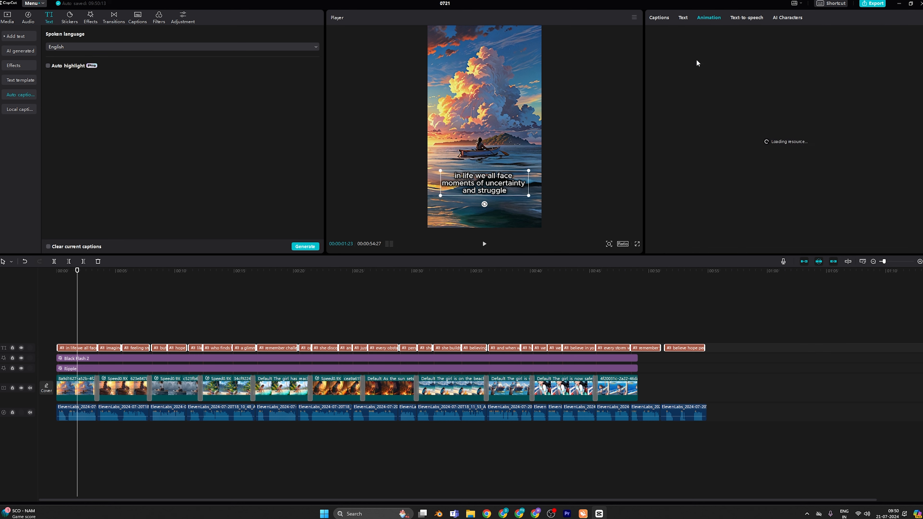
pyautogui.click(718, 60)
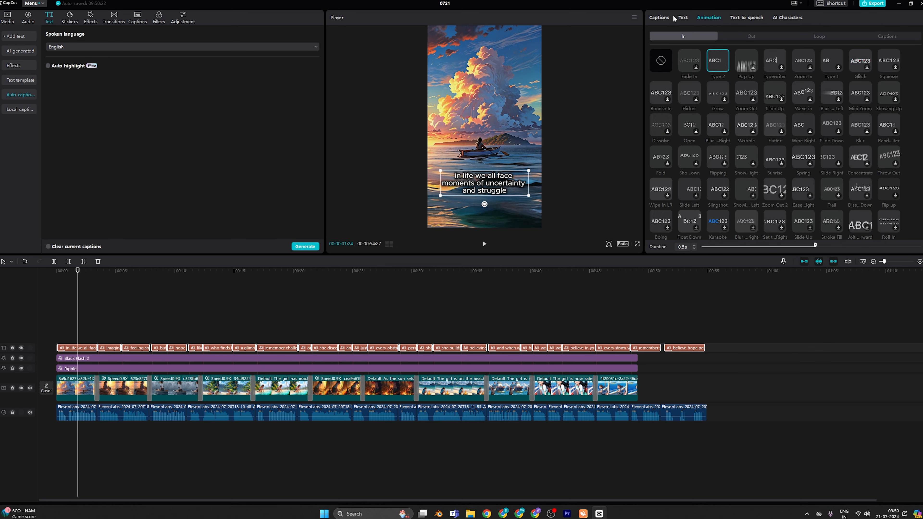
# Step: Set the font of all captions to ZY Palette
pyautogui.click(683, 18)
pyautogui.click(686, 64)
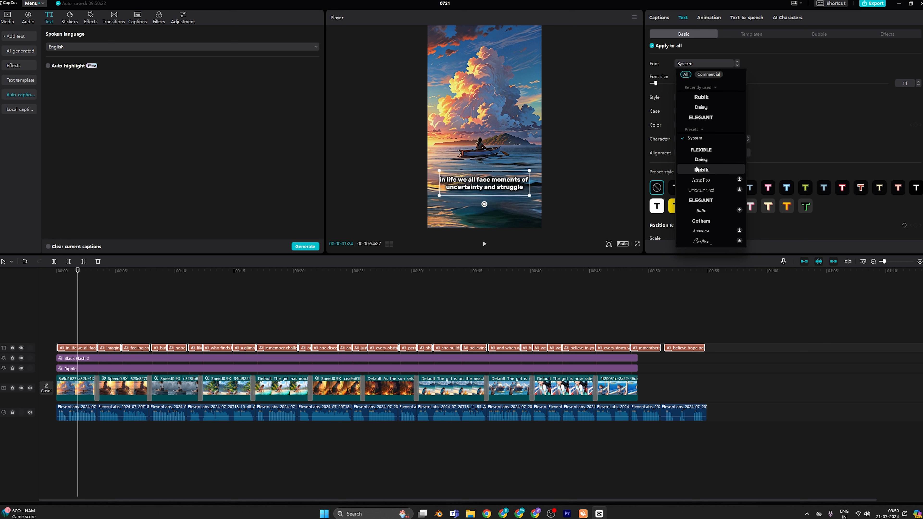
pyautogui.click(700, 227)
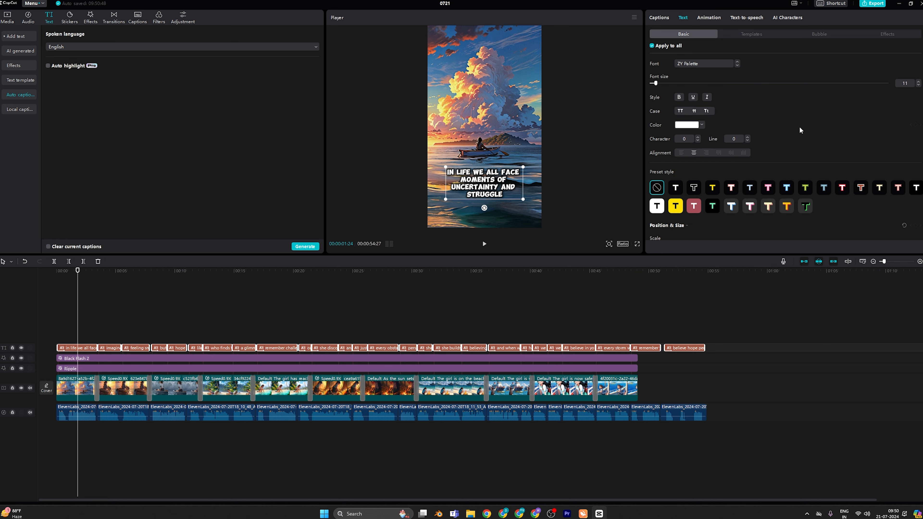
# Step: Apply the Typewriter entrance animation to all captions with a duration of 1.0 s
pyautogui.click(708, 17)
pyautogui.scroll(-1, 718, 156)
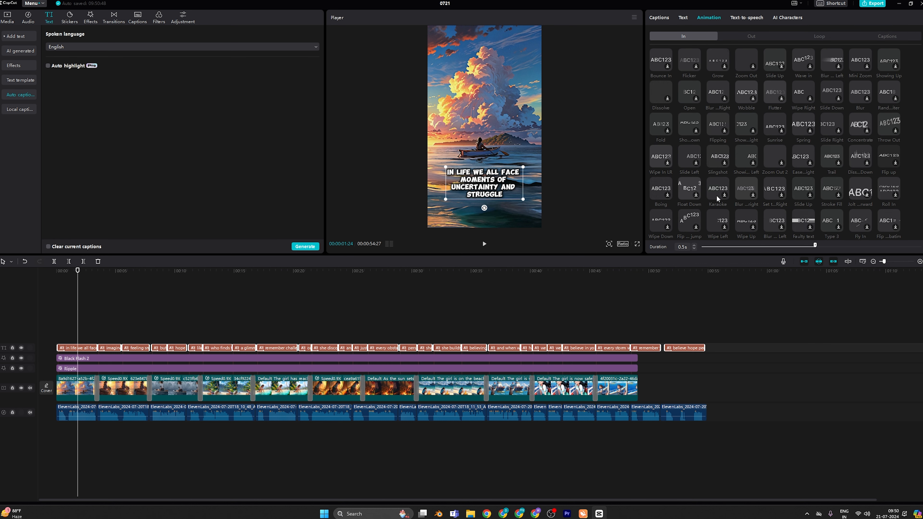
pyautogui.scroll(-2, 714, 192)
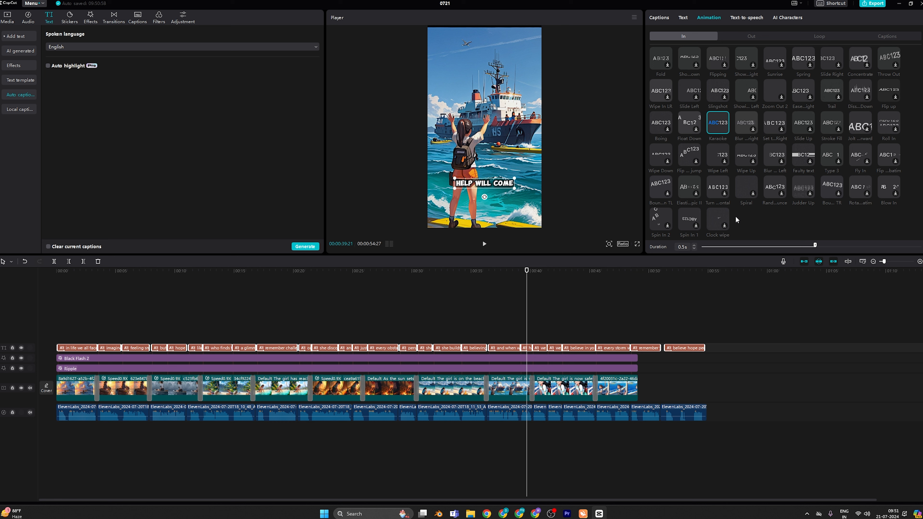
pyautogui.scroll(2, 735, 216)
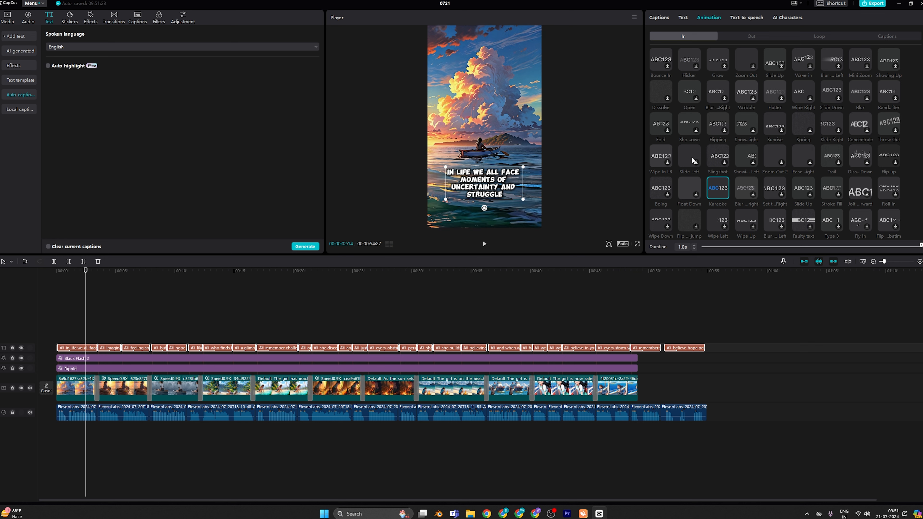
pyautogui.scroll(2, 690, 148)
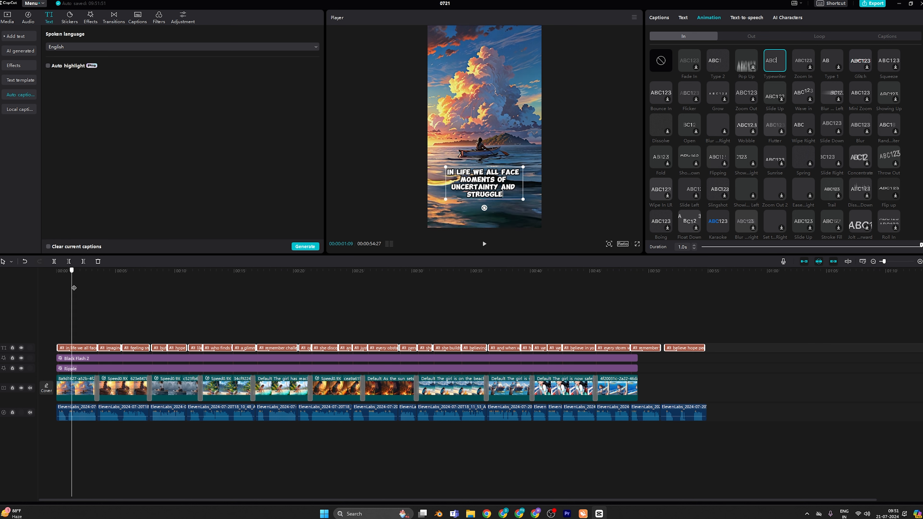
# Step: Try a coloured preset style on the captions and reset them to no preset
pyautogui.click(683, 17)
pyautogui.scroll(-1, 704, 182)
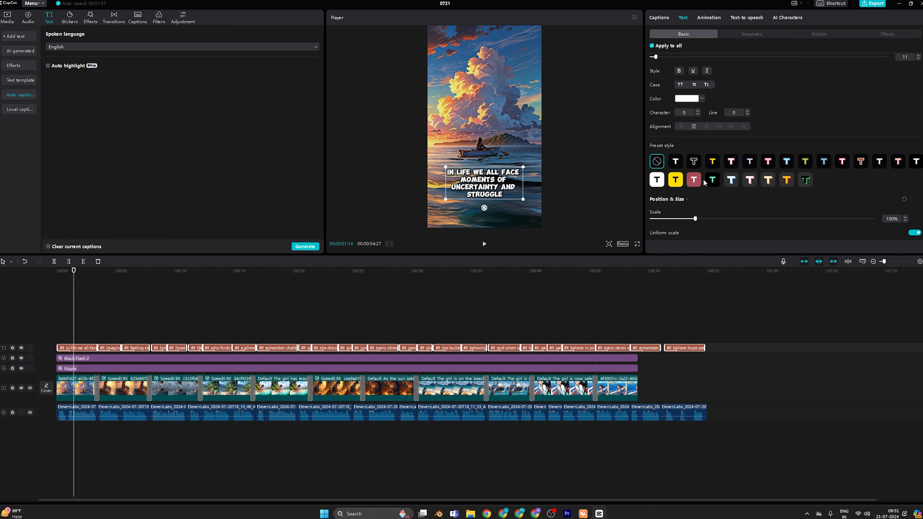
pyautogui.click(788, 164)
pyautogui.click(656, 162)
pyautogui.scroll(-3, 763, 145)
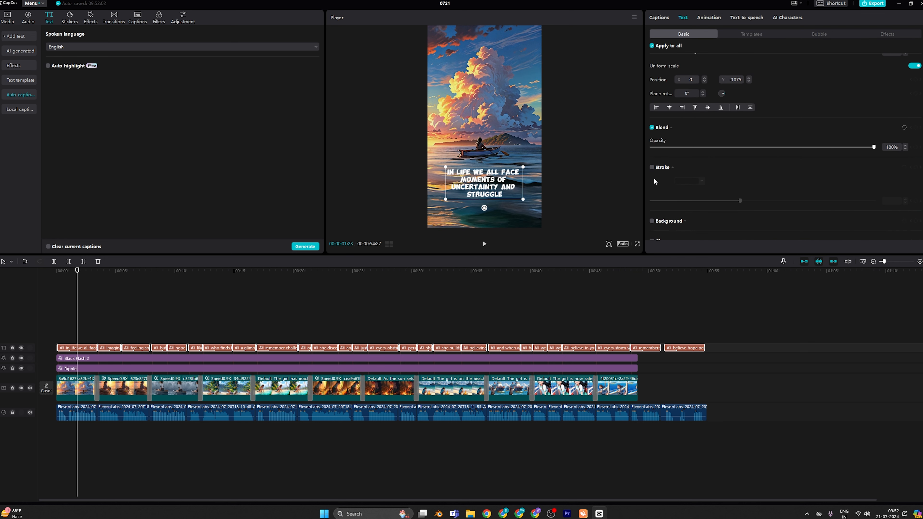
# Step: Turn on Stroke and a black Shadow for all captions, setting the shadow's opacity to 70% and blurriness to 28%
pyautogui.click(652, 167)
pyautogui.click(688, 181)
pyautogui.click(672, 167)
pyautogui.scroll(-2, 688, 145)
pyautogui.click(652, 119)
pyautogui.click(653, 119)
pyautogui.scroll(-2, 688, 149)
pyautogui.scroll(-1, 690, 155)
pyautogui.click(652, 129)
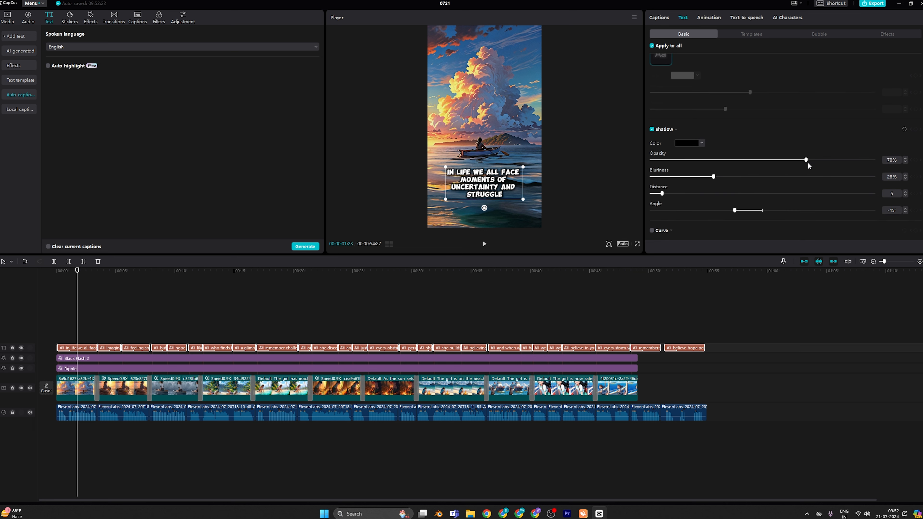
pyautogui.scroll(5, 779, 159)
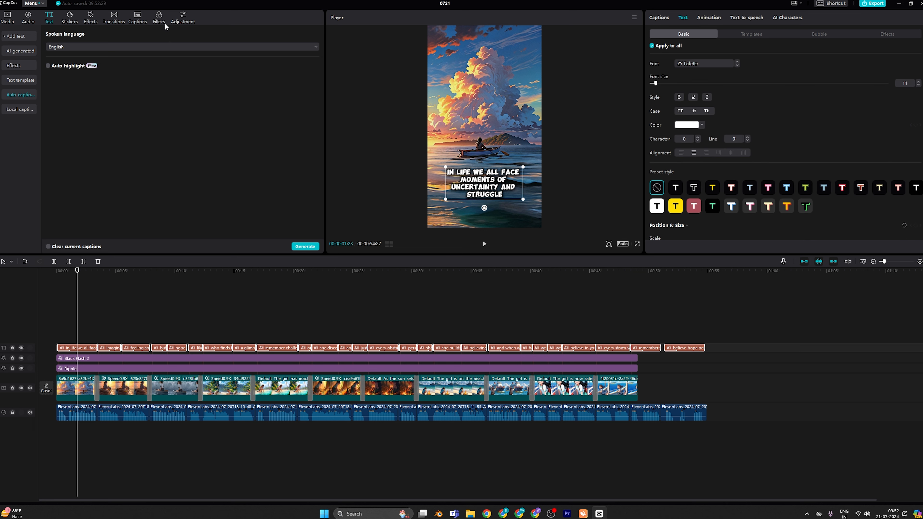
# Step: Preview the Salt filter and add the Dolce filter above the captions, spanning the whole video, and play it
pyautogui.click(159, 17)
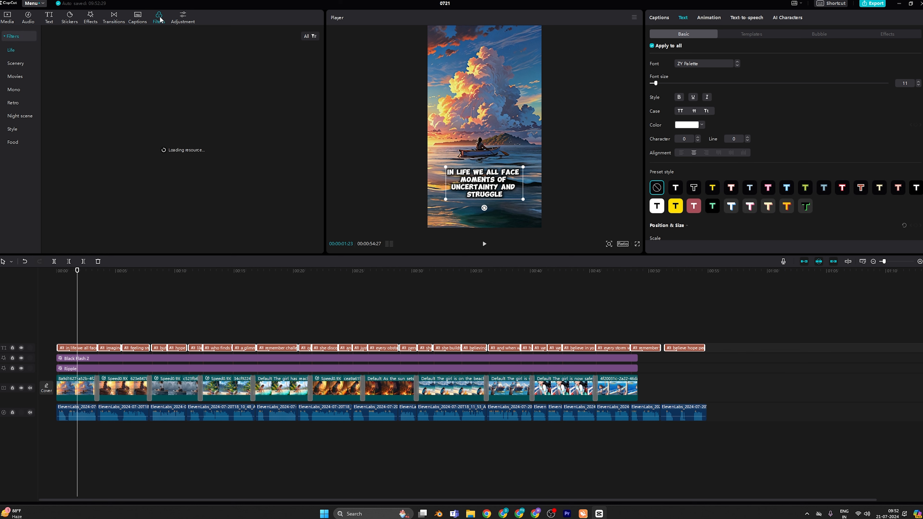
pyautogui.scroll(-2, 92, 88)
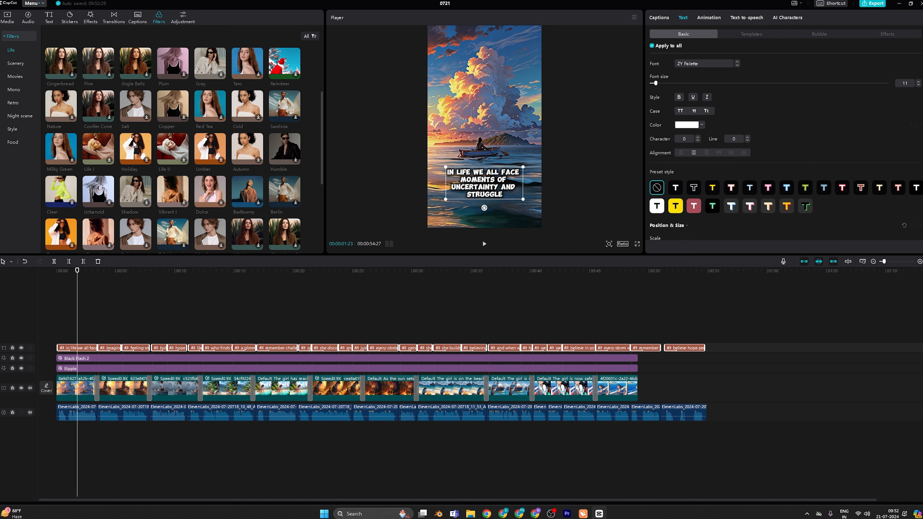
pyautogui.click(137, 137)
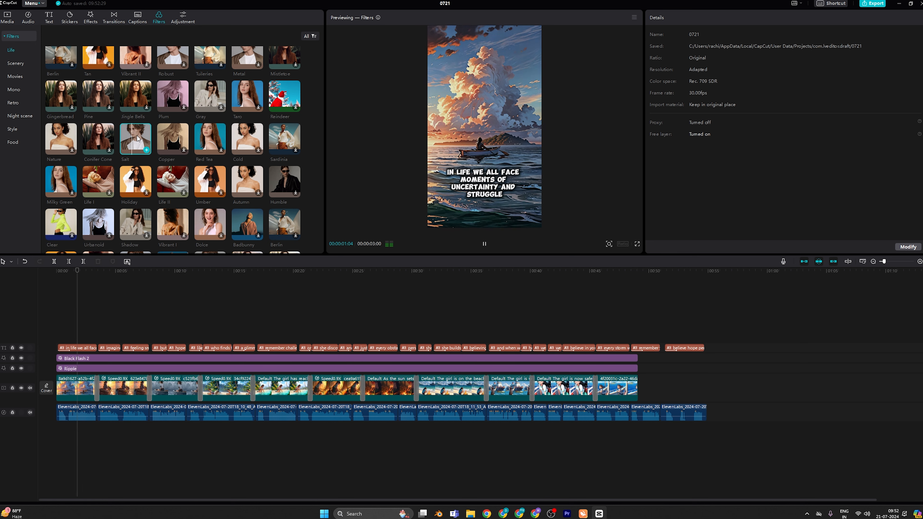
pyautogui.click(178, 138)
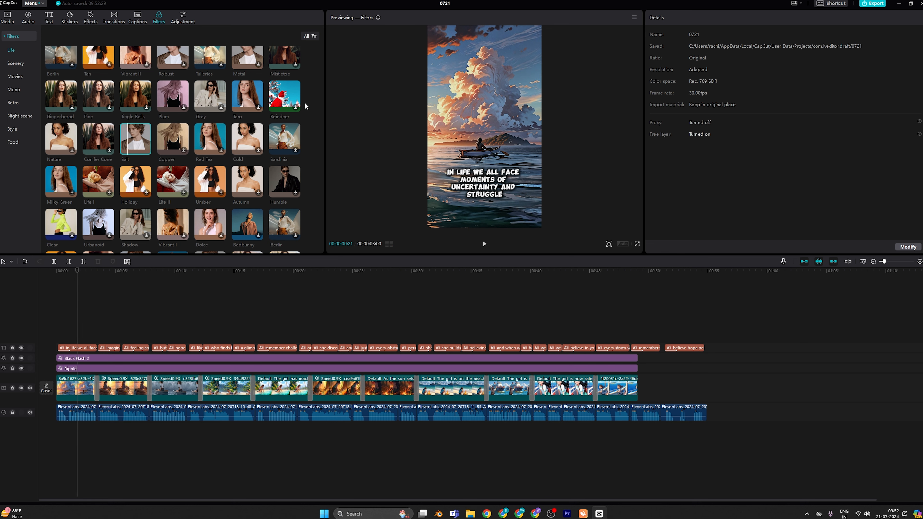
pyautogui.scroll(-4, 128, 195)
pyautogui.scroll(5, 204, 189)
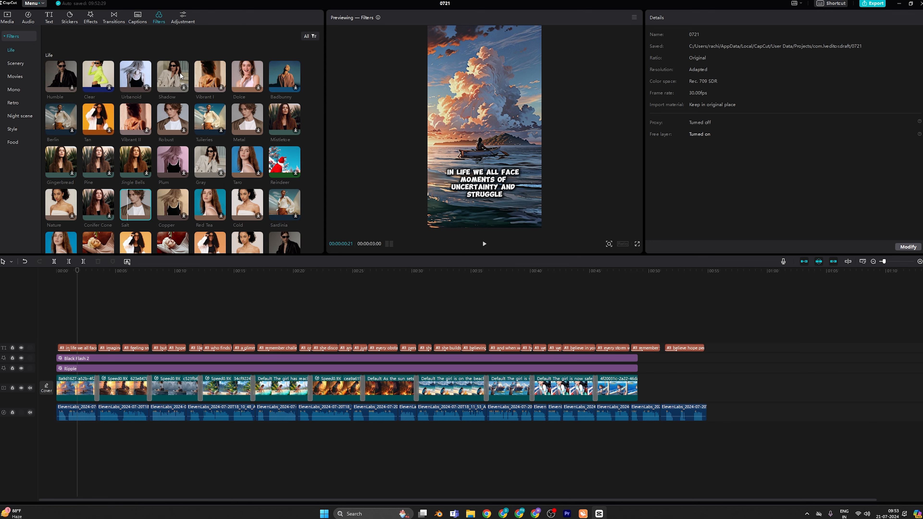
pyautogui.moveTo(242, 77); pyautogui.dragTo(725, 338)
pyautogui.press('space')
pyautogui.press('space')
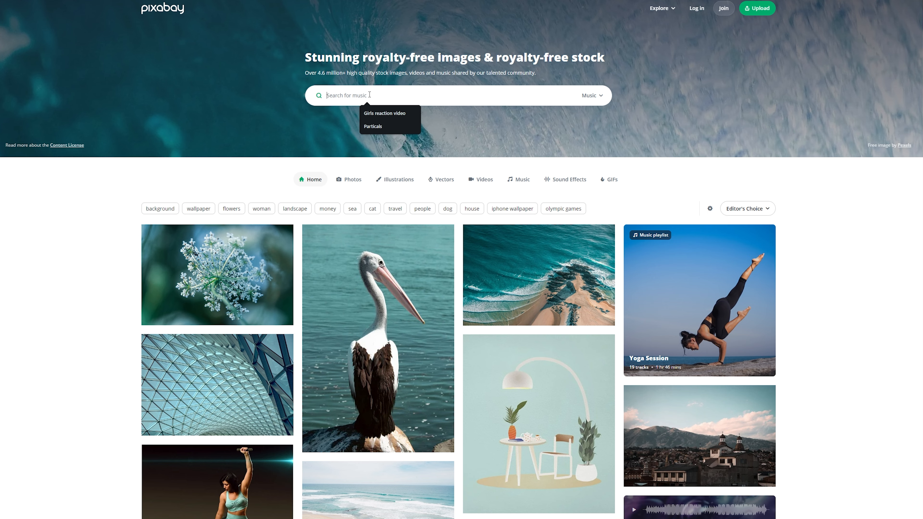
# Step: Switch to Pixabay, open its music catalogue and listen to several tracks in the list
pyautogui.click(519, 179)
pyautogui.scroll(-4, 97, 257)
pyautogui.click(153, 142)
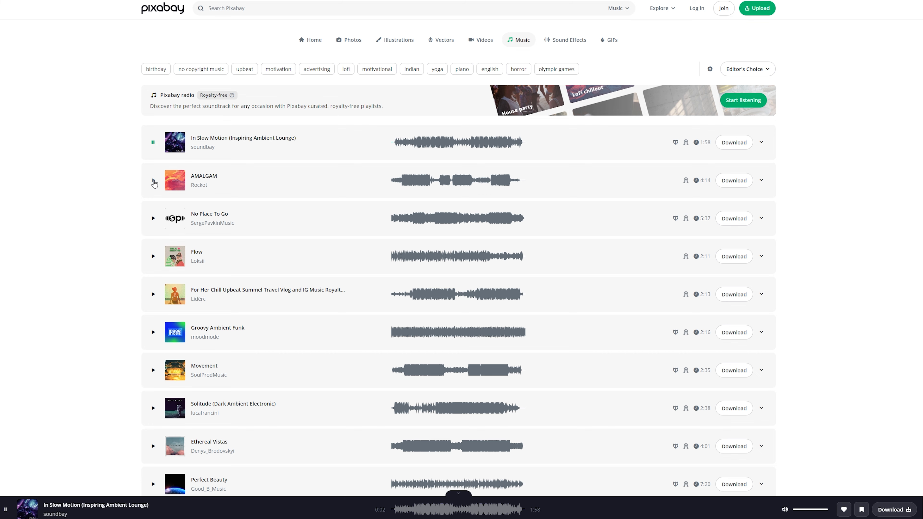
pyautogui.click(154, 181)
pyautogui.click(153, 219)
pyautogui.click(154, 181)
pyautogui.middleClick(103, 217)
pyautogui.click(153, 201)
pyautogui.click(152, 238)
pyautogui.middleClick(120, 233)
pyautogui.click(153, 235)
pyautogui.middleClick(111, 255)
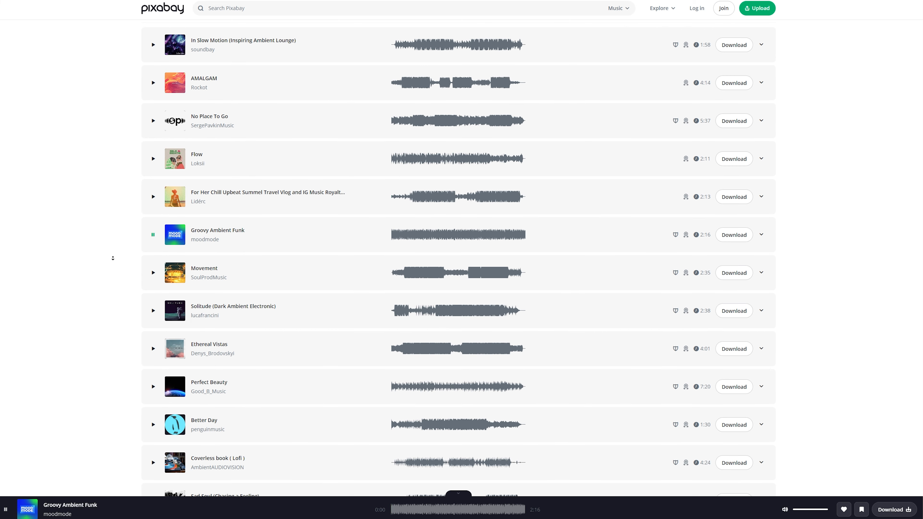
pyautogui.click(153, 208)
pyautogui.click(153, 246)
# Step: Search Pixabay's music for "motivational background music"
pyautogui.scroll(8, 152, 248)
pyautogui.click(342, 96)
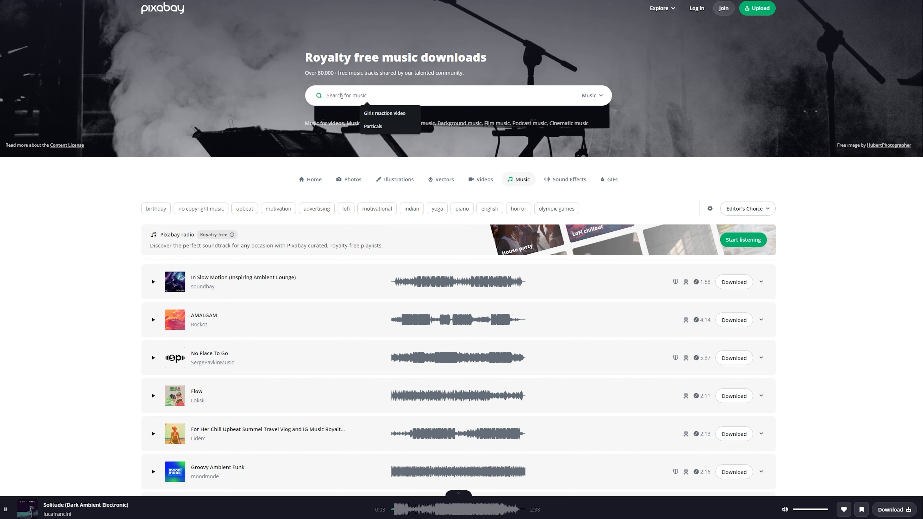
pyautogui.write('Moti')
pyautogui.press('Down')
pyautogui.press('Down')
pyautogui.press('Down')
pyautogui.press('Return')
# Step: Listen to several tracks in the motivational background music results to compare them
pyautogui.click(153, 282)
pyautogui.middleClick(107, 291)
pyautogui.click(153, 282)
pyautogui.middleClick(108, 232)
pyautogui.click(152, 235)
pyautogui.middleClick(116, 218)
pyautogui.click(153, 177)
pyautogui.click(153, 215)
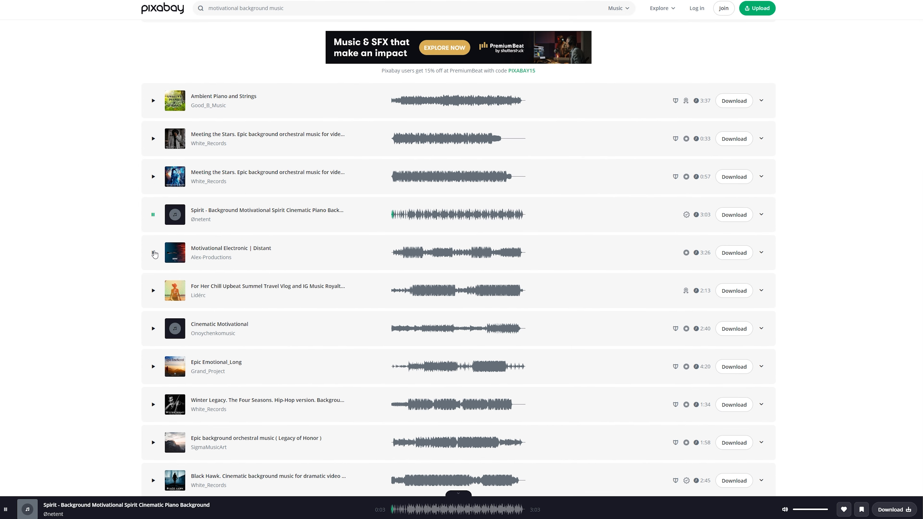
# Step: Compare Motivational Electronic | Distant with the neighbouring tracks and download it
pyautogui.click(154, 253)
pyautogui.middleClick(118, 259)
pyautogui.click(153, 173)
pyautogui.click(155, 146)
pyautogui.click(153, 135)
pyautogui.click(156, 149)
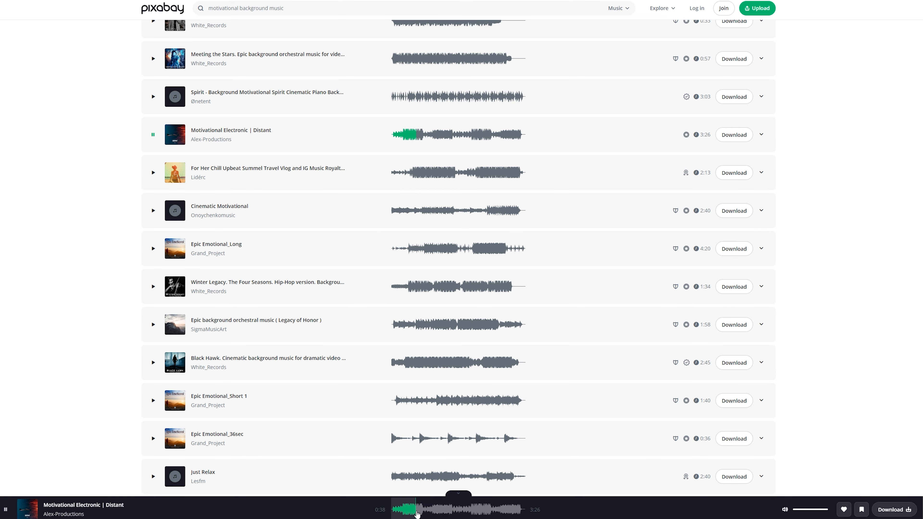
pyautogui.click(883, 512)
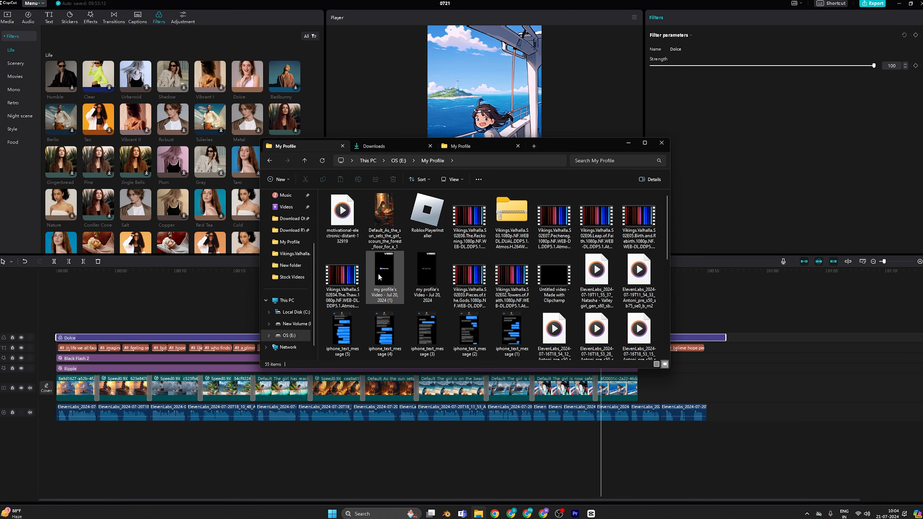
# Step: Place the motivational-electronic-distant-132919 file in CapCut beneath the voiceover and trim about 3 seconds off its start, aligned to the timeline's beginning
pyautogui.moveTo(342, 218); pyautogui.dragTo(109, 434)
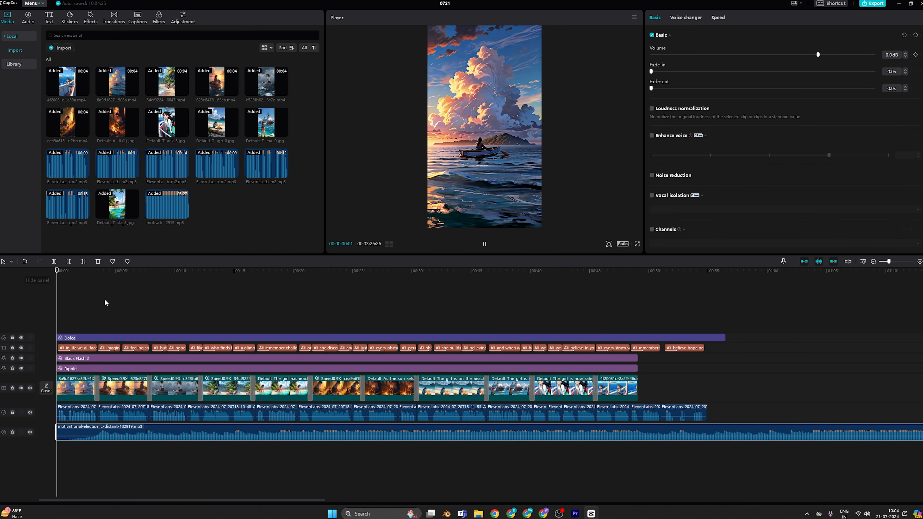
pyautogui.press('space')
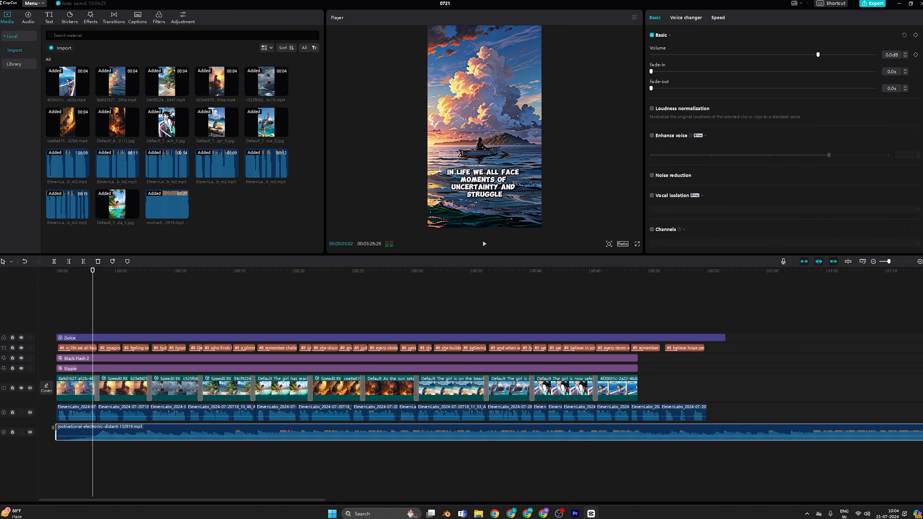
pyautogui.moveTo(91, 431); pyautogui.dragTo(56, 431)
pyautogui.press('space')
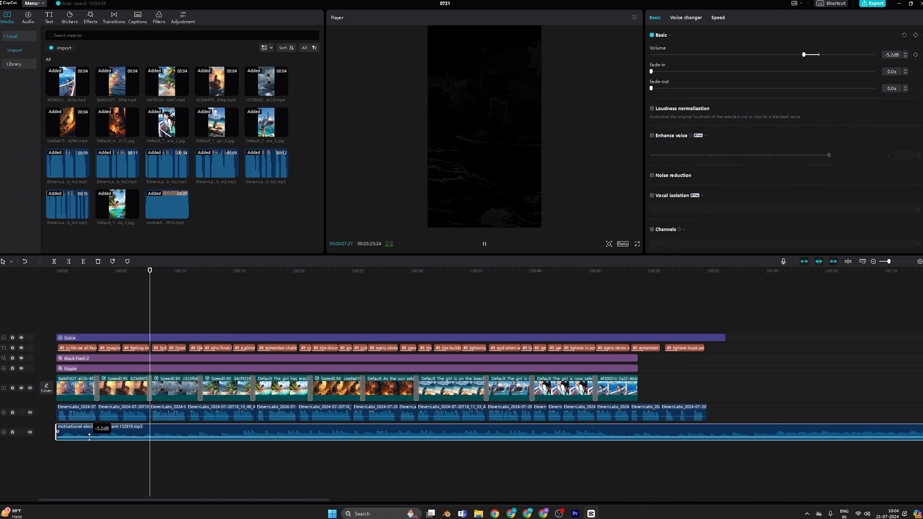
# Step: Lower the background music's volume to -11.7 dB
pyautogui.moveTo(162, 436); pyautogui.dragTo(144, 438)
pyautogui.moveTo(781, 54); pyautogui.dragTo(785, 56)
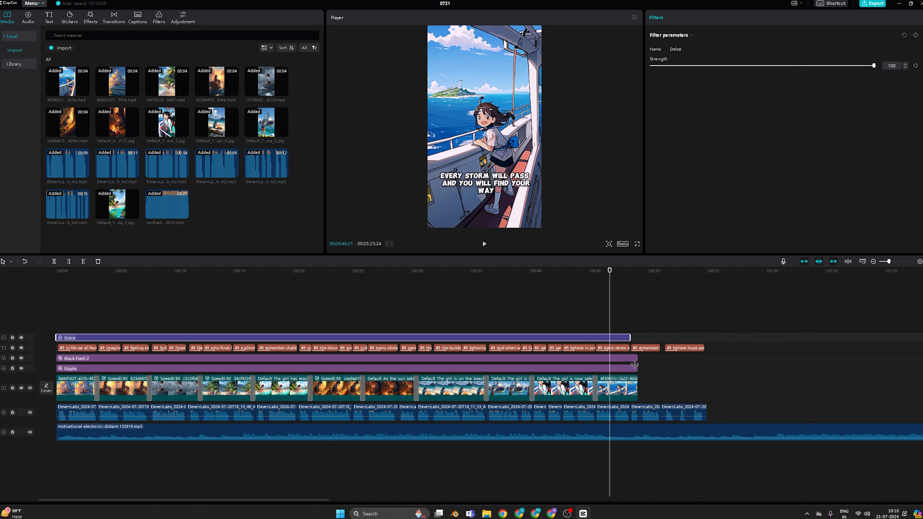
# Step: Shorten the last clip to match the Dolce filter's end and delete the last two captions on the timeline
pyautogui.moveTo(636, 382); pyautogui.dragTo(631, 380)
pyautogui.click(645, 349)
pyautogui.press('Delete')
pyautogui.click(672, 348)
pyautogui.press('Delete')
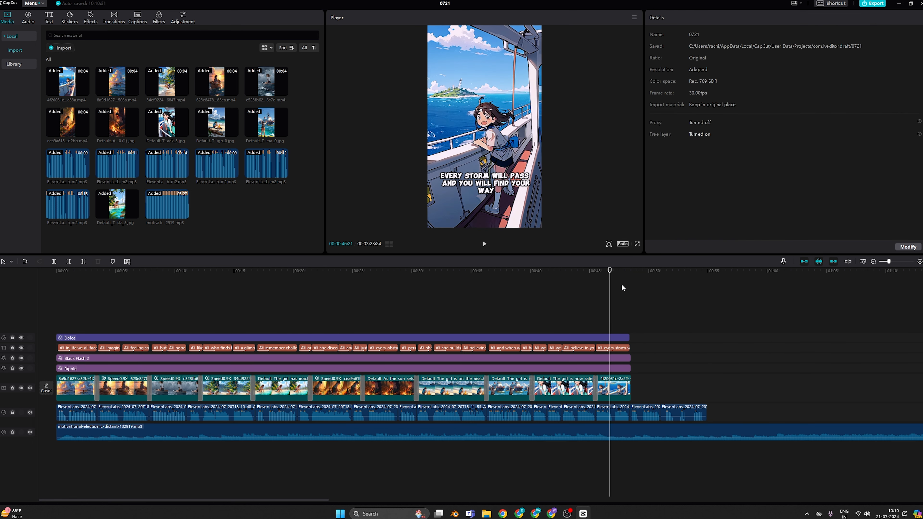
# Step: Try to add the Black Fade transition at the end of the last video clip
pyautogui.moveTo(629, 273); pyautogui.dragTo(624, 275)
pyautogui.click(114, 17)
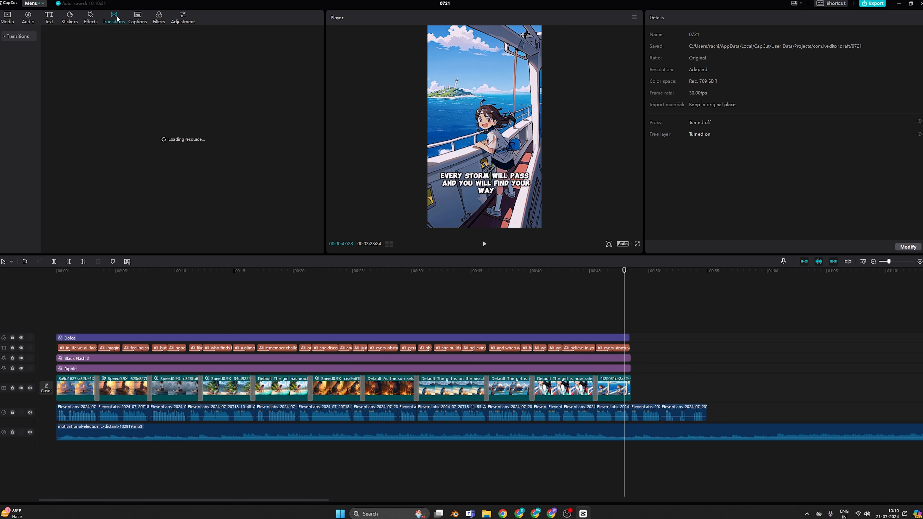
pyautogui.moveTo(61, 55); pyautogui.dragTo(627, 392)
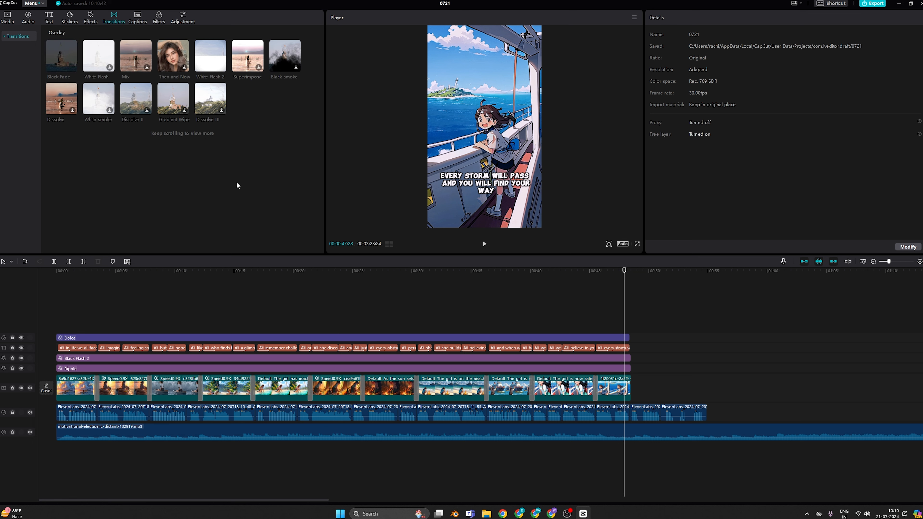
# Step: Give the last video clip a Fade Out animation and set its In animation back to None after trying Fade In
pyautogui.click(613, 388)
pyautogui.click(706, 18)
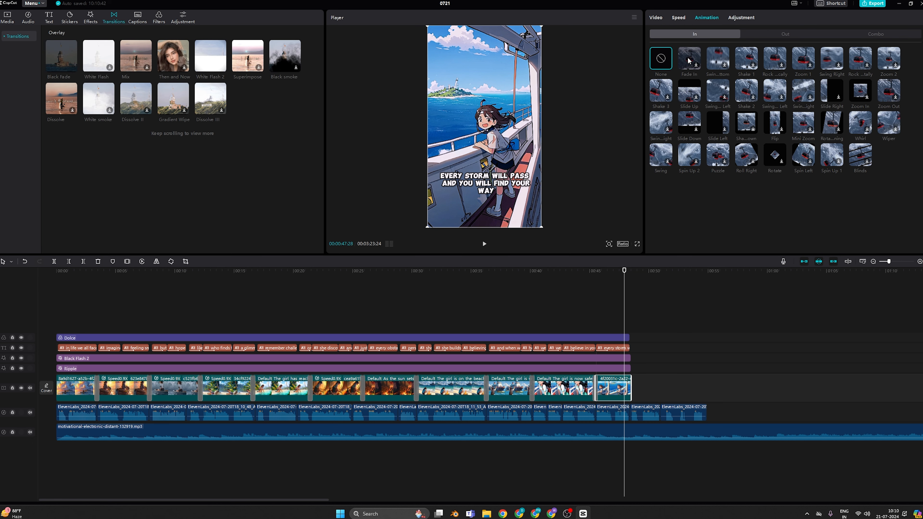
pyautogui.click(688, 60)
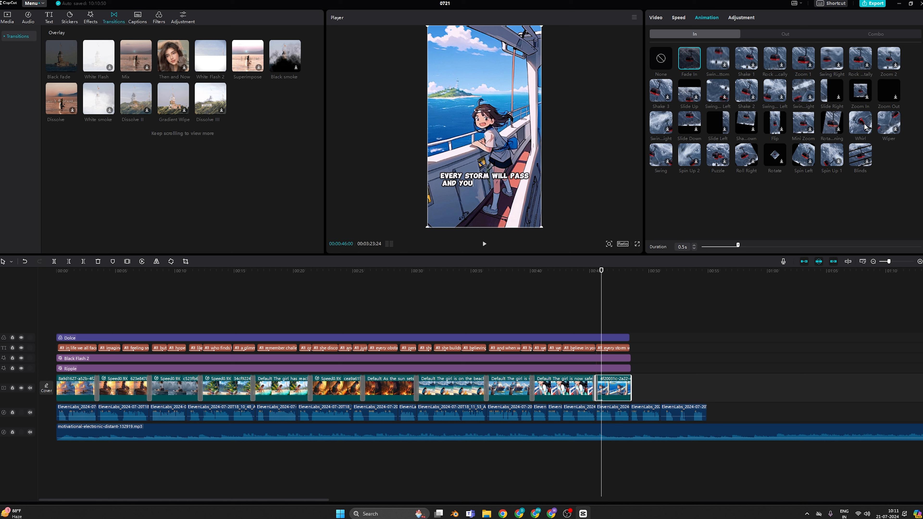
pyautogui.click(785, 34)
pyautogui.click(689, 59)
pyautogui.moveTo(736, 243); pyautogui.dragTo(743, 243)
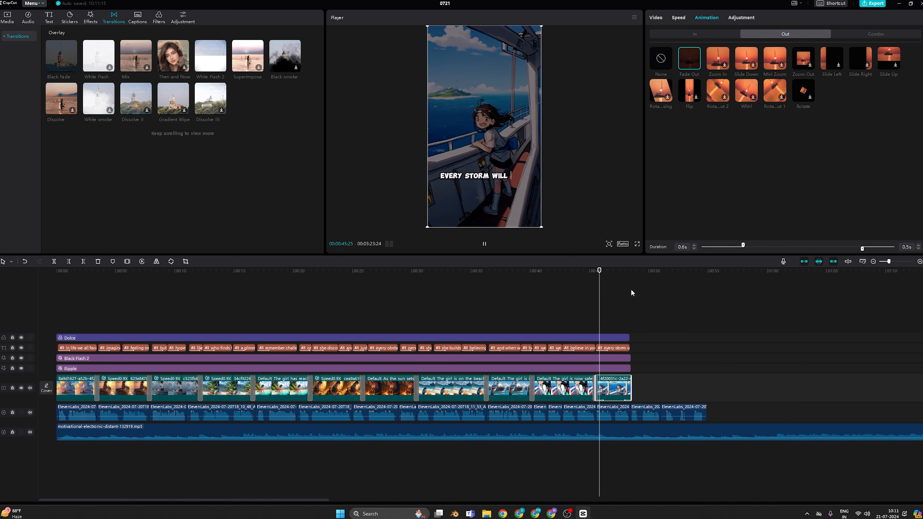
pyautogui.click(686, 34)
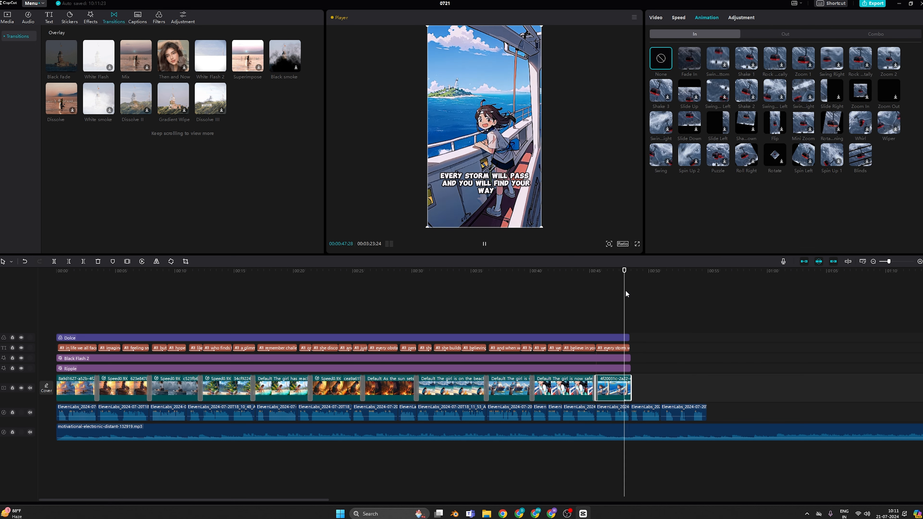
# Step: Add a text right after the last clip reading "Remember, you are stronger than you think."" and wrap it onto two lines
pyautogui.click(48, 22)
pyautogui.moveTo(61, 54); pyautogui.dragTo(645, 370)
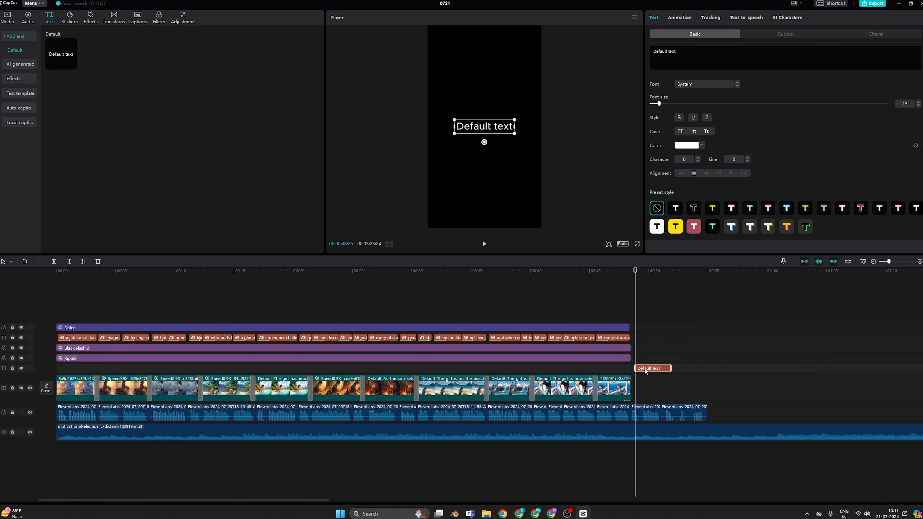
pyautogui.hotkey('ctrl', 'a')
pyautogui.write('Remember, you are stronger than you think."')
pyautogui.moveTo(593, 127); pyautogui.dragTo(501, 123)
# Step: Set the closing text's font to ZY Palette and reduce its scale to 52%
pyautogui.click(705, 83)
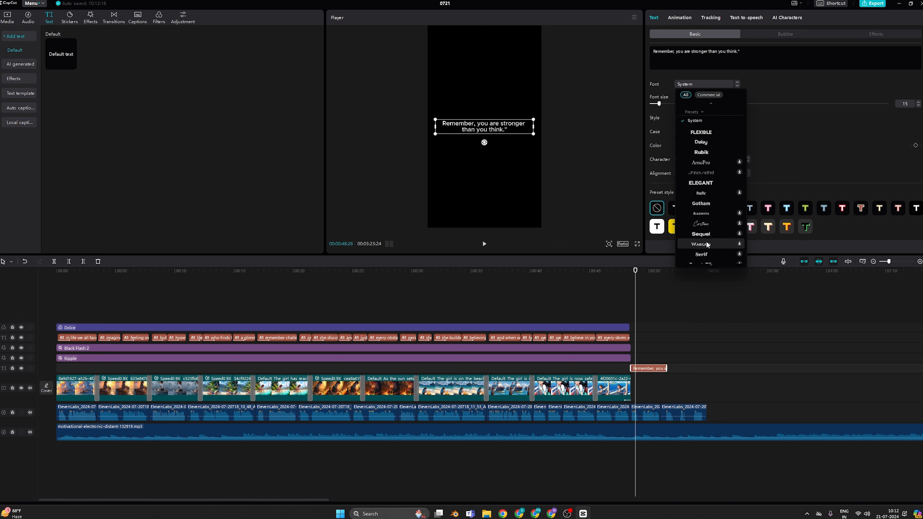
pyautogui.scroll(-1, 707, 244)
pyautogui.click(702, 241)
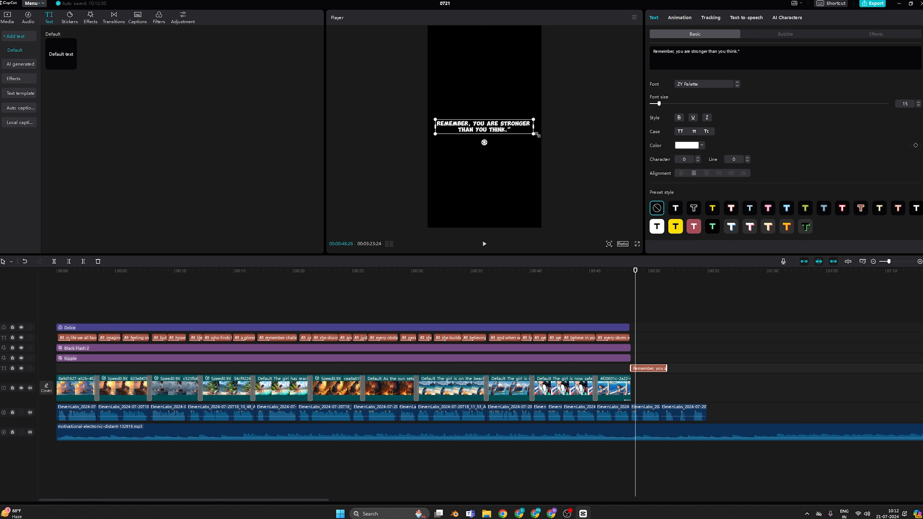
pyautogui.scroll(-5, 799, 123)
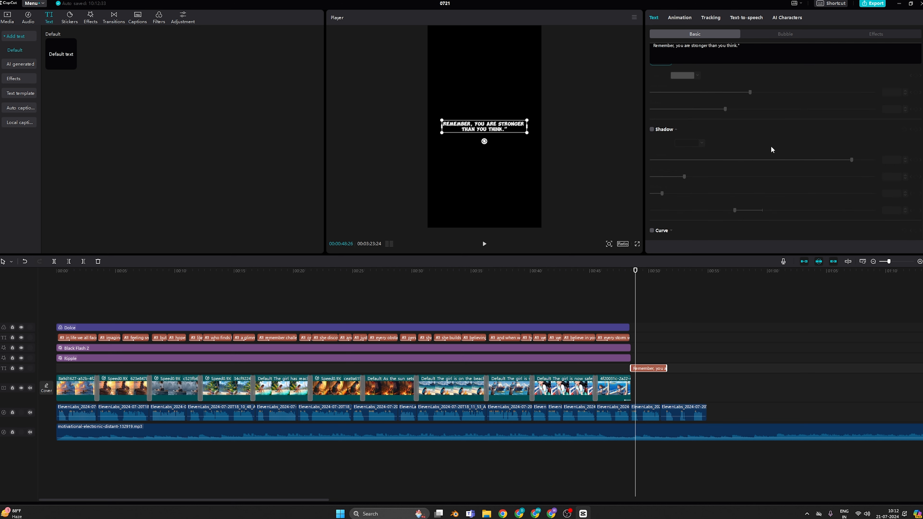
pyautogui.scroll(3, 896, 156)
pyautogui.scroll(2, 784, 145)
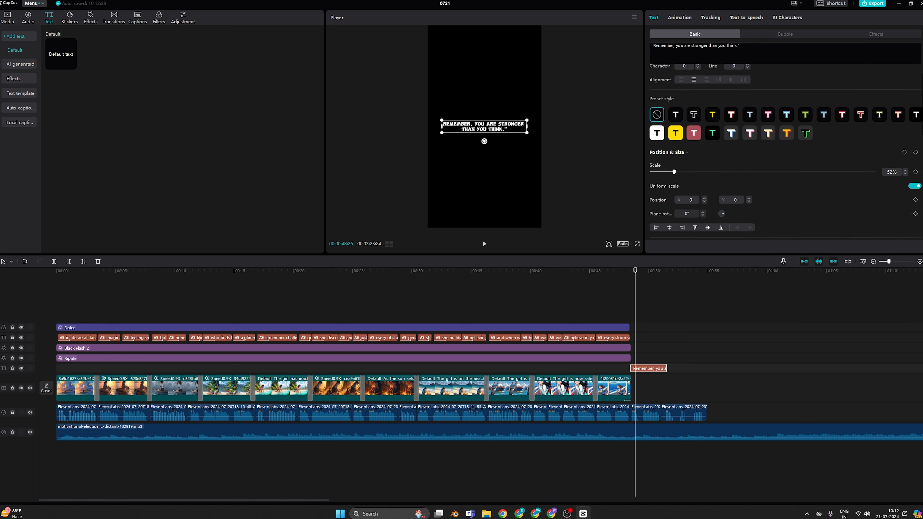
# Step: Apply a 2.5 s Fade In animation to the closing text and move it slightly above the frame's centre
pyautogui.click(679, 18)
pyautogui.click(717, 65)
pyautogui.moveTo(738, 245); pyautogui.dragTo(850, 245)
pyautogui.click(689, 61)
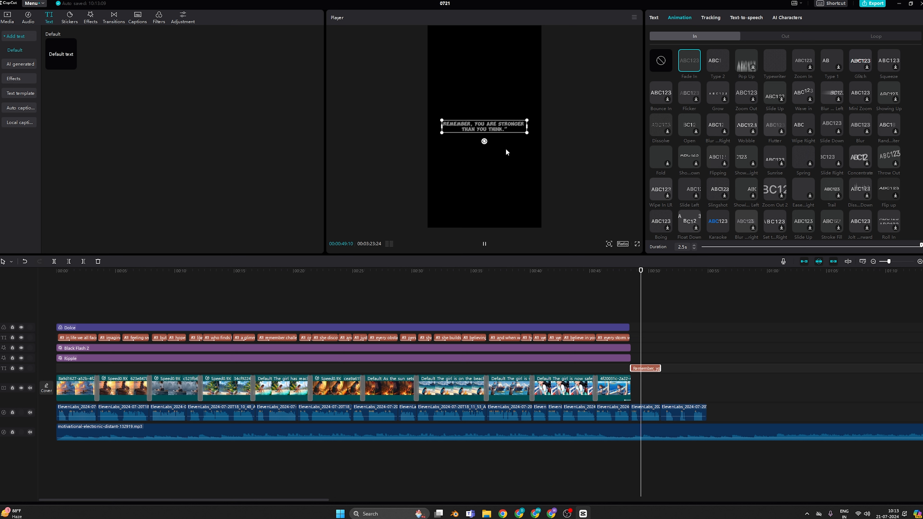
pyautogui.moveTo(506, 128); pyautogui.dragTo(505, 117)
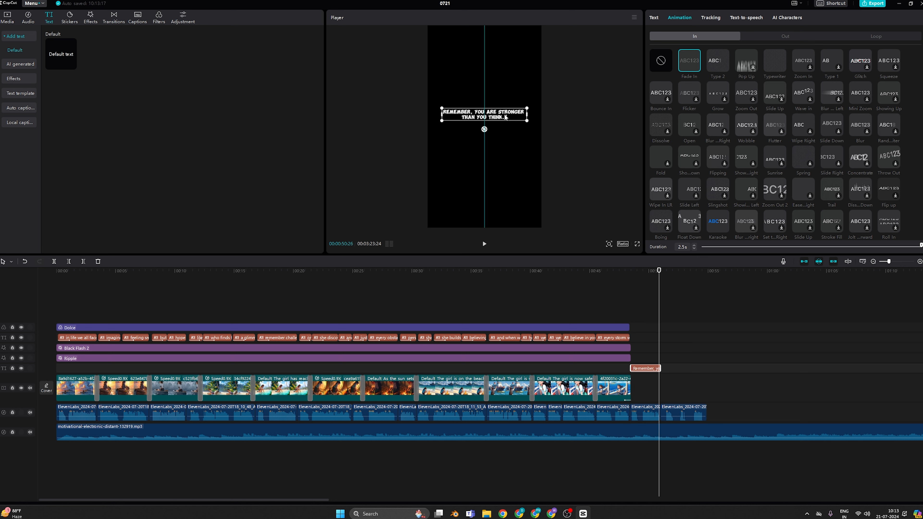
# Step: Add a second default text starting near the first closing text's end and extend the first text to end with it
pyautogui.moveTo(71, 64); pyautogui.dragTo(644, 349)
pyautogui.moveTo(676, 367); pyautogui.dragTo(694, 349)
# Step: Set the first closing text's Fade In duration to 3.4 s and play it back from its start
pyautogui.click(641, 349)
pyautogui.press('space')
pyautogui.click(679, 18)
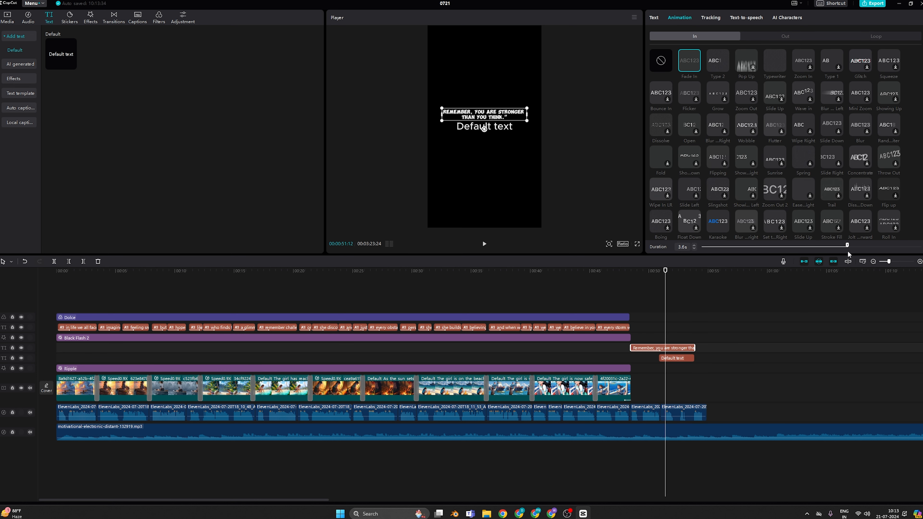
pyautogui.moveTo(838, 253); pyautogui.dragTo(840, 254)
pyautogui.click(634, 282)
pyautogui.press('space')
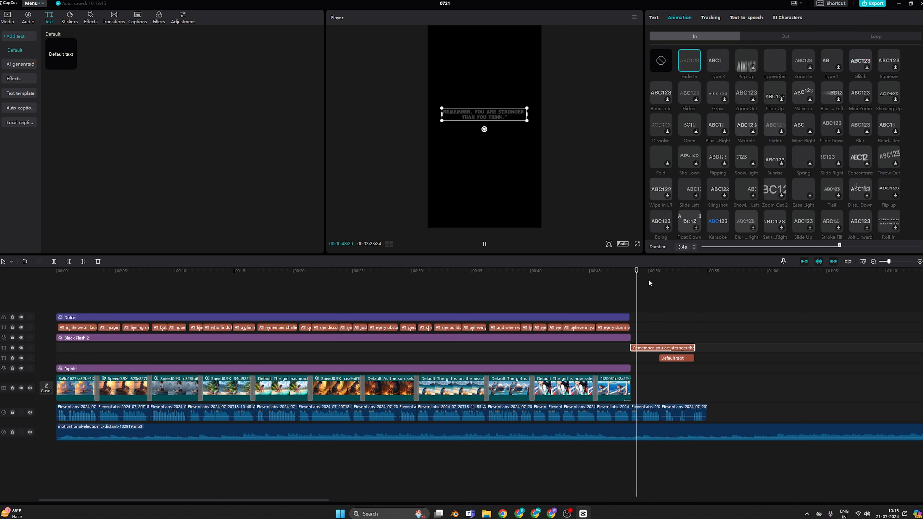
# Step: Change the second closing text to "Believe. Hope. Persist." and set its font to ZY Palette
pyautogui.click(681, 357)
pyautogui.write('"Believe. Hope. Persist."')
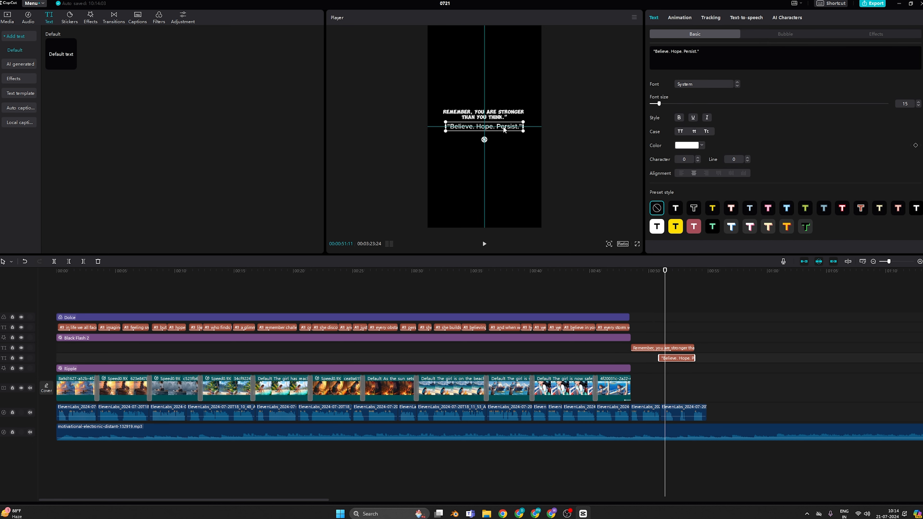
pyautogui.click(685, 85)
pyautogui.scroll(-5, 700, 218)
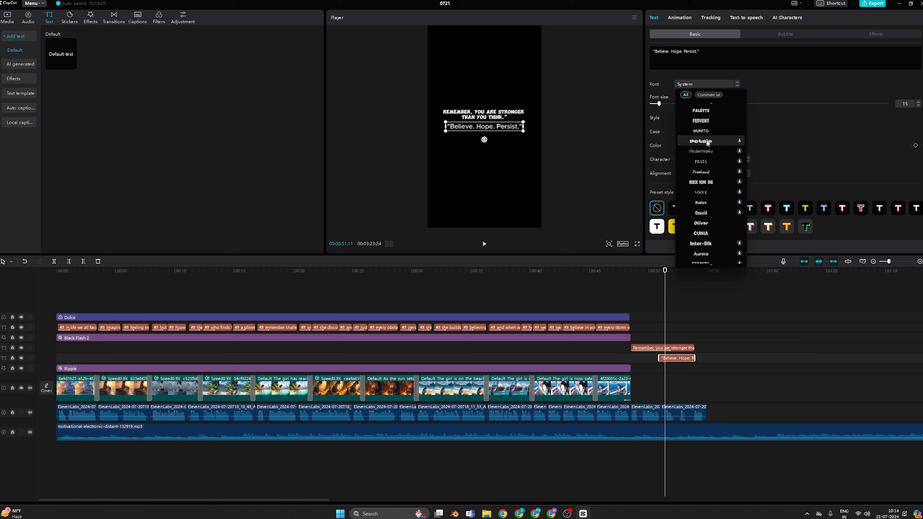
pyautogui.scroll(-3, 701, 207)
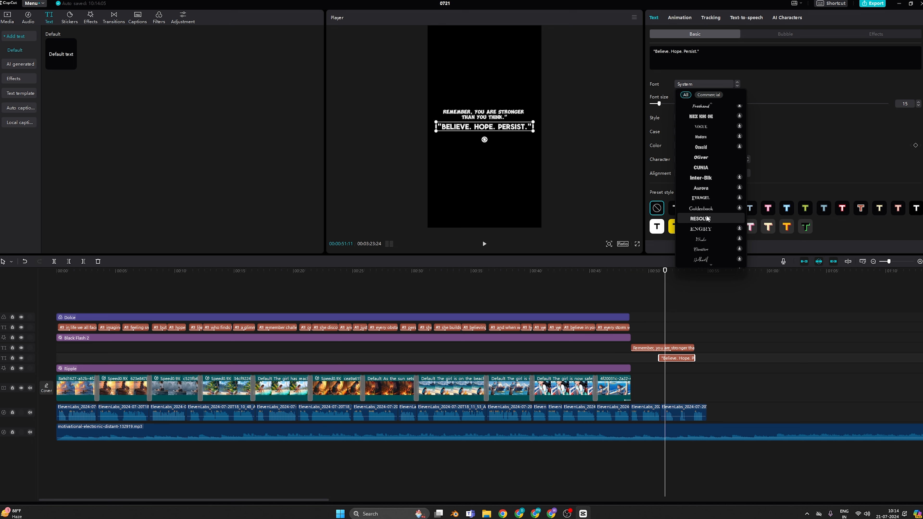
pyautogui.click(497, 115)
pyautogui.click(515, 126)
pyautogui.click(705, 84)
pyautogui.scroll(-3, 724, 213)
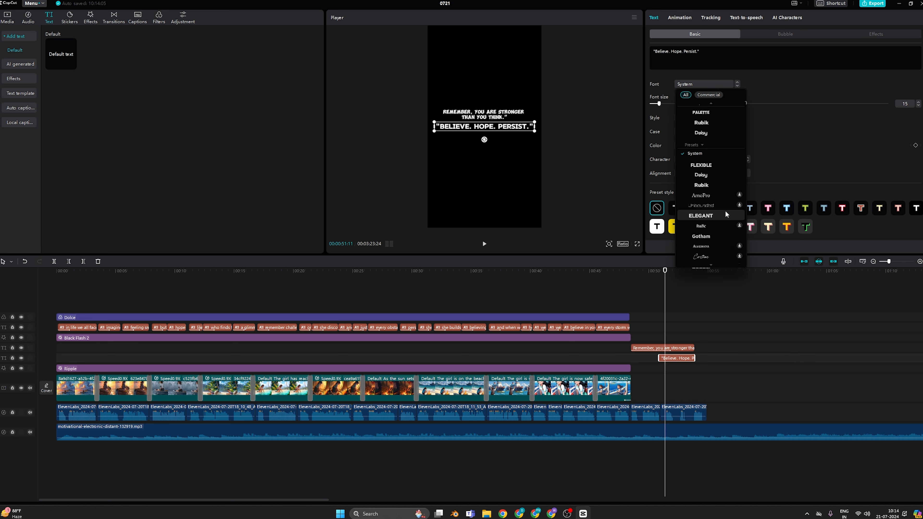
pyautogui.scroll(-5, 720, 240)
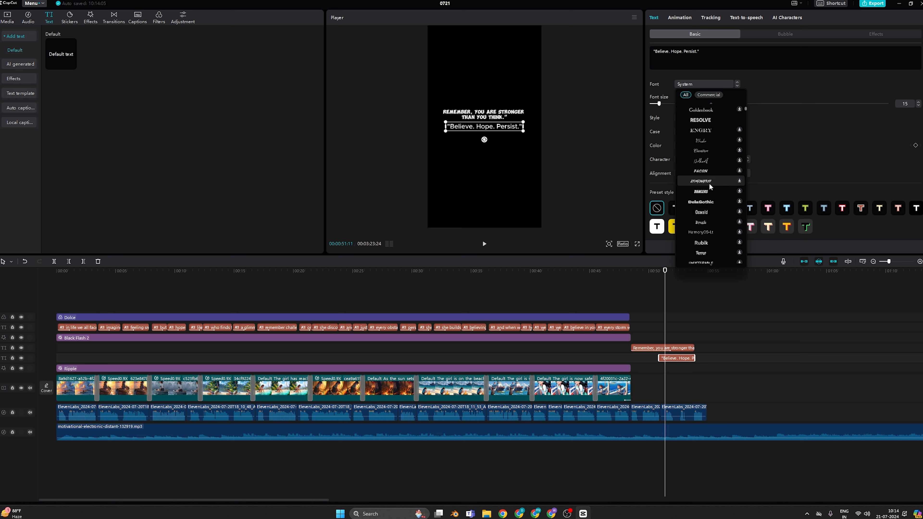
pyautogui.scroll(10, 699, 151)
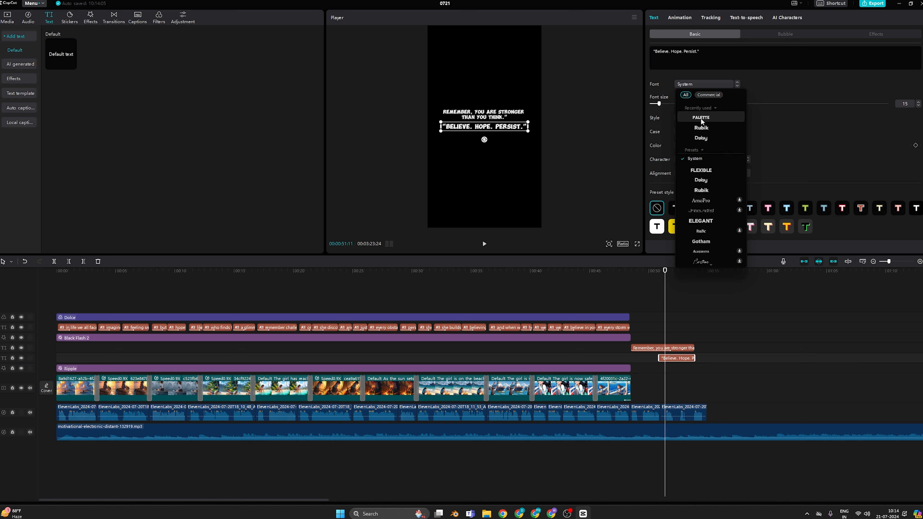
pyautogui.click(701, 118)
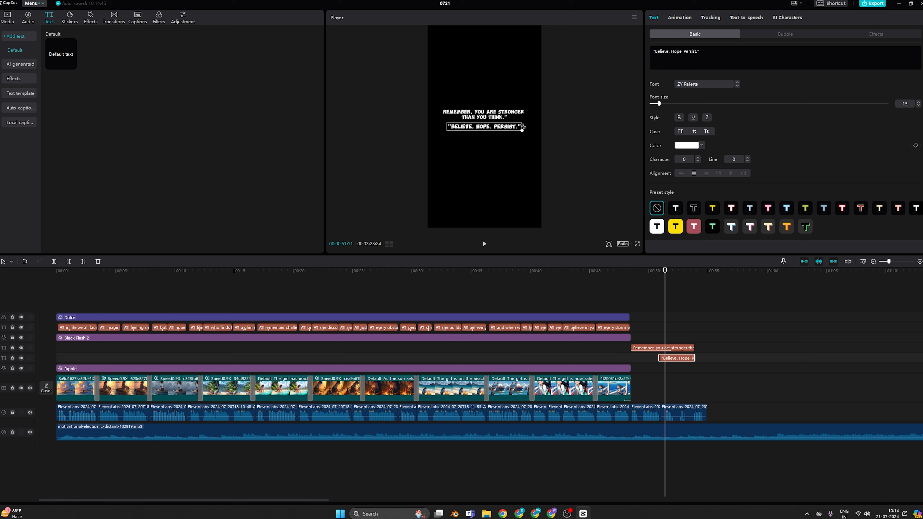
# Step: Apply the Type 2 In animation at 3.0 s to the second closing text and play back the ending
pyautogui.click(679, 17)
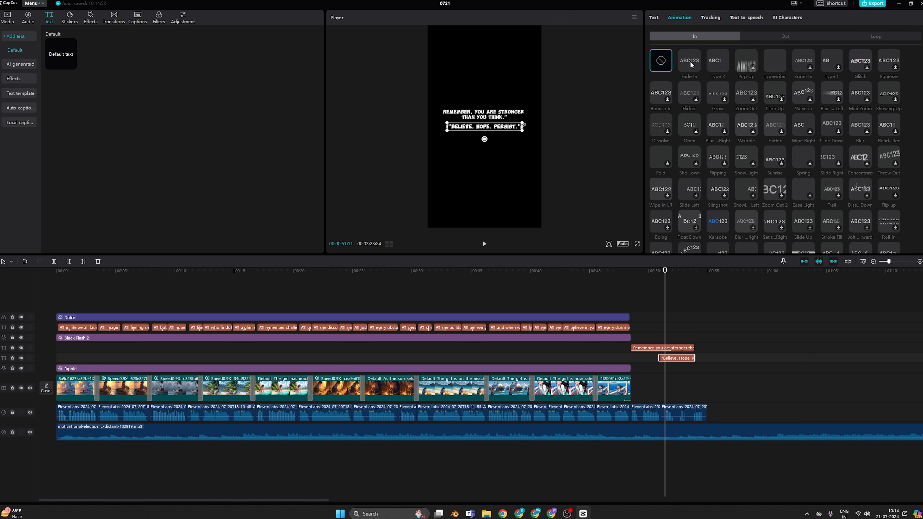
pyautogui.click(712, 68)
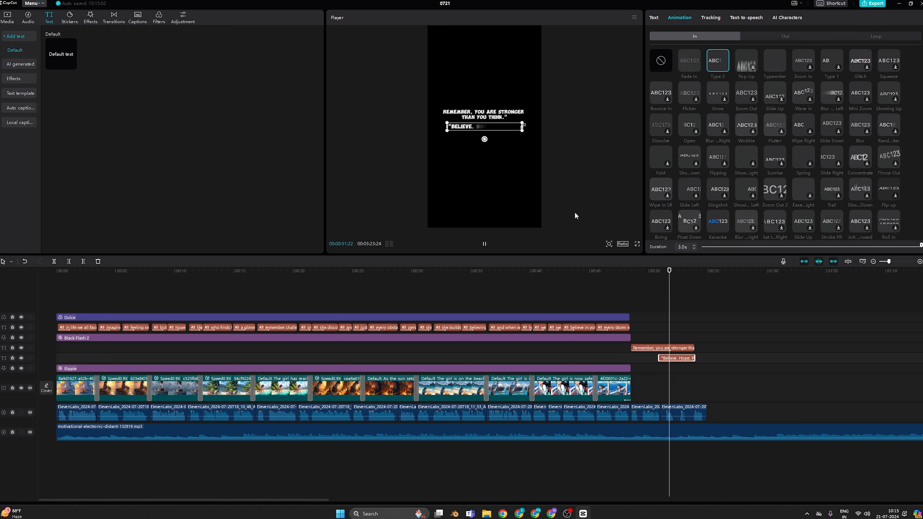
pyautogui.moveTo(694, 272); pyautogui.dragTo(625, 278)
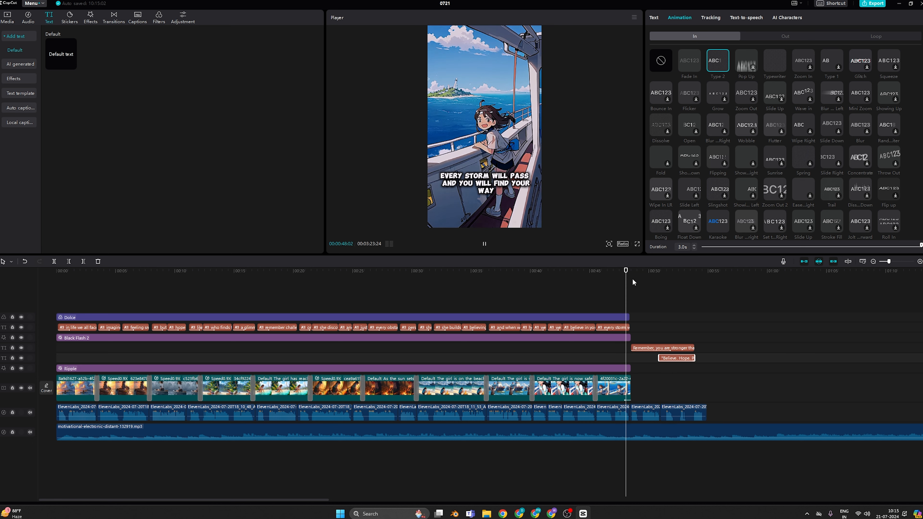
pyautogui.press('space')
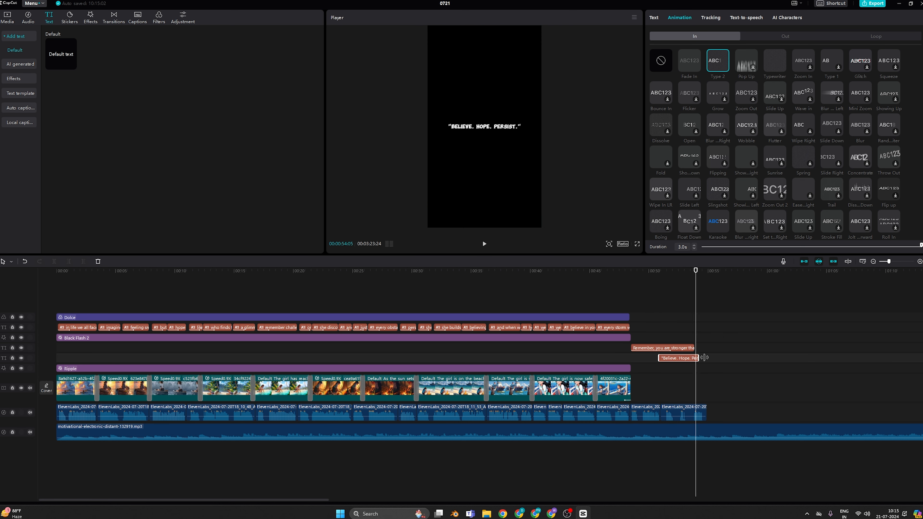
# Step: Extend both closing texts to the voiceover's end and set the second text's Type 2 animation duration to 4.0 s
pyautogui.moveTo(704, 358); pyautogui.dragTo(710, 358)
pyautogui.moveTo(694, 347); pyautogui.dragTo(700, 344)
pyautogui.click(695, 358)
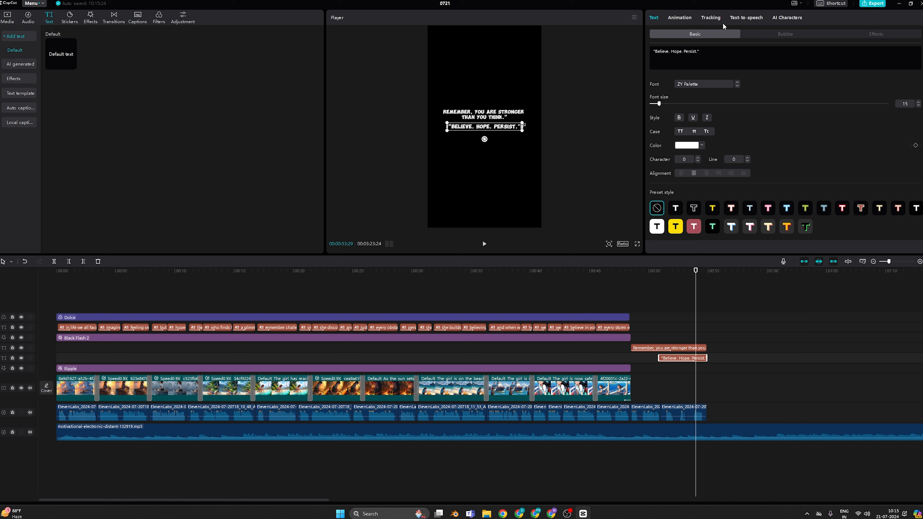
pyautogui.click(679, 18)
pyautogui.moveTo(865, 246); pyautogui.dragTo(921, 246)
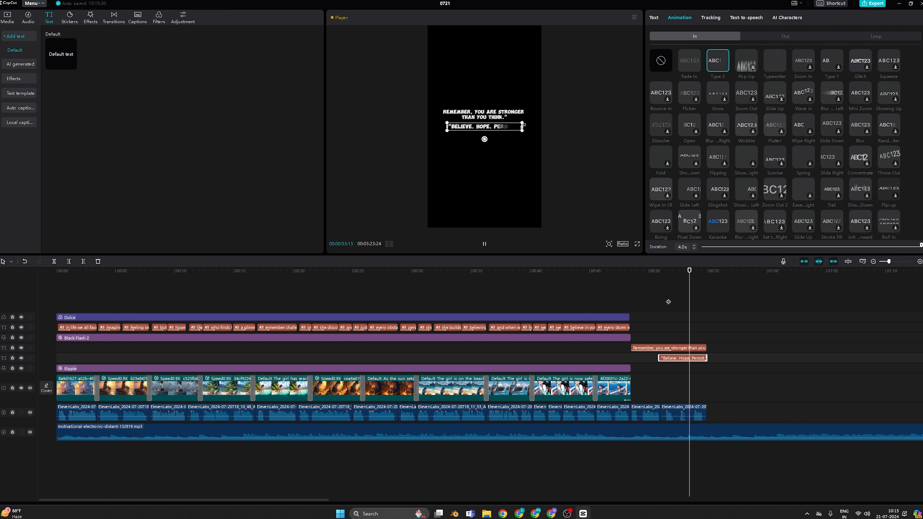
# Step: Select the background music clip with the playhead at the voiceover's end
pyautogui.click(732, 433)
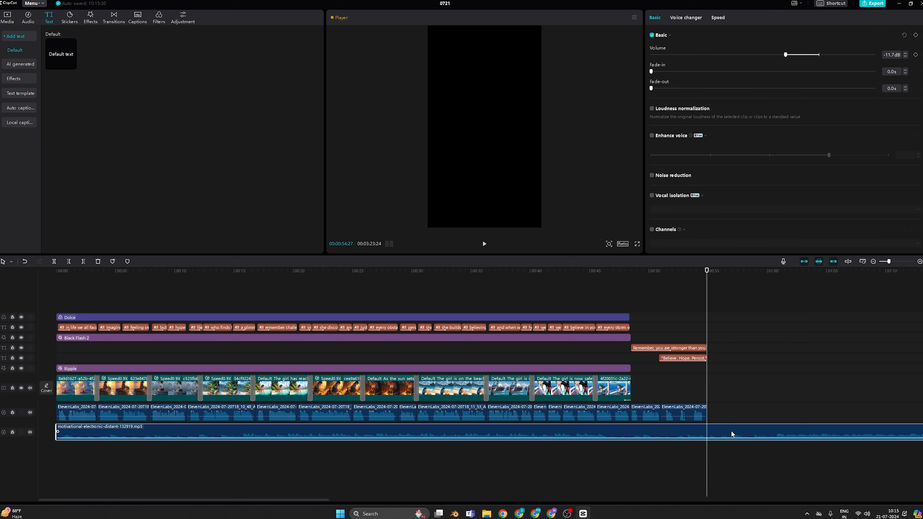